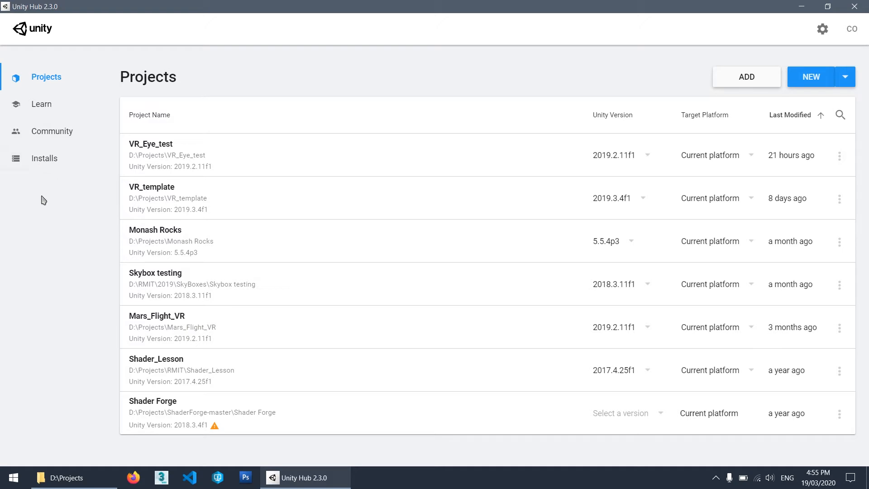
{"action": "key", "text": "super"}
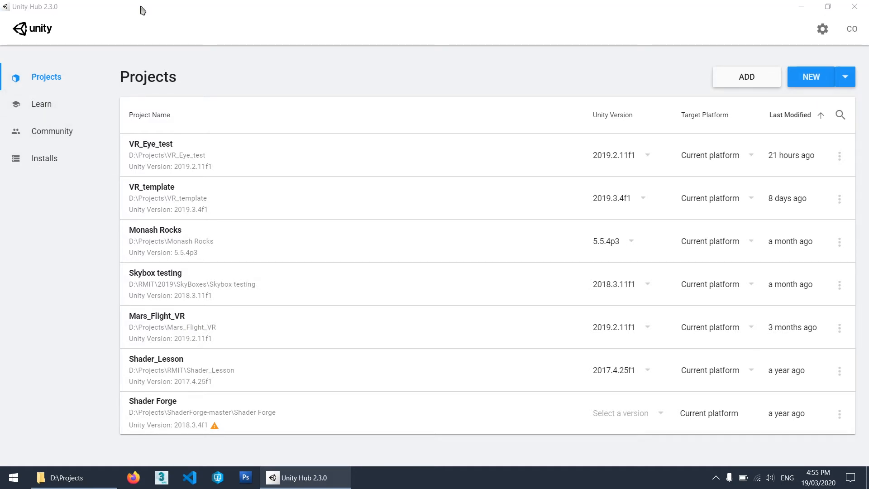
{"action": "type", "text": "hub"}
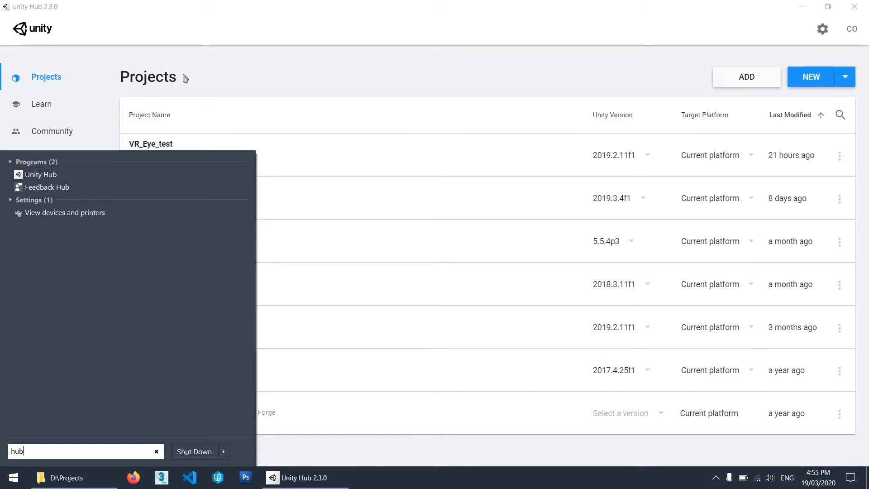
{"action": "left_click", "coordinate": [163, 80]}
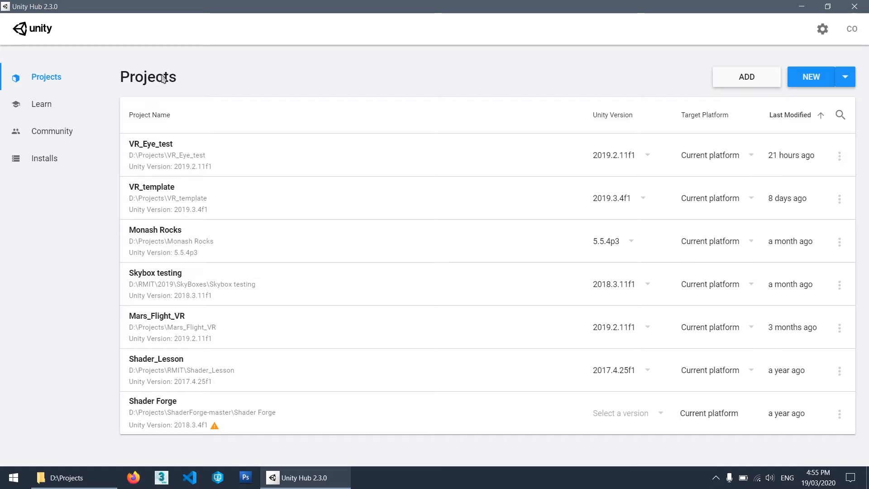
Review the installed Unity versions and the releases offered for installation, without adding one.
{"action": "left_click", "coordinate": [40, 160]}
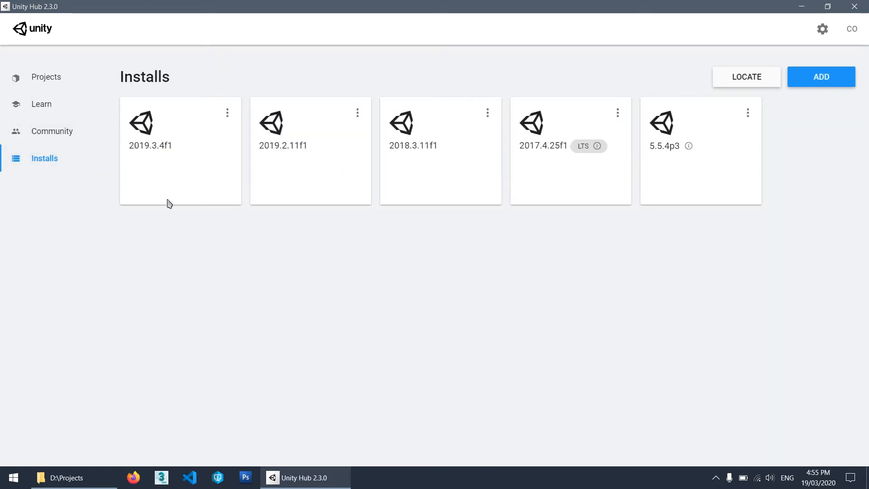
{"action": "mouse_move", "coordinate": [147, 149]}
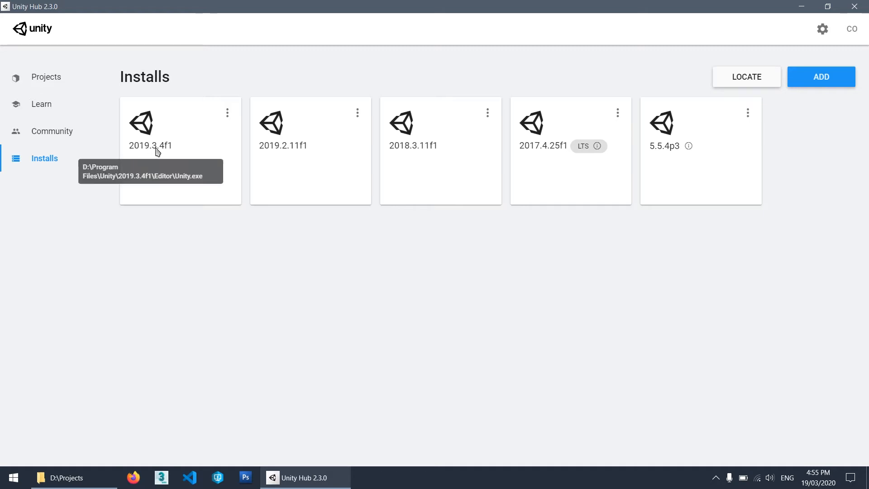
{"action": "left_click", "coordinate": [827, 84]}
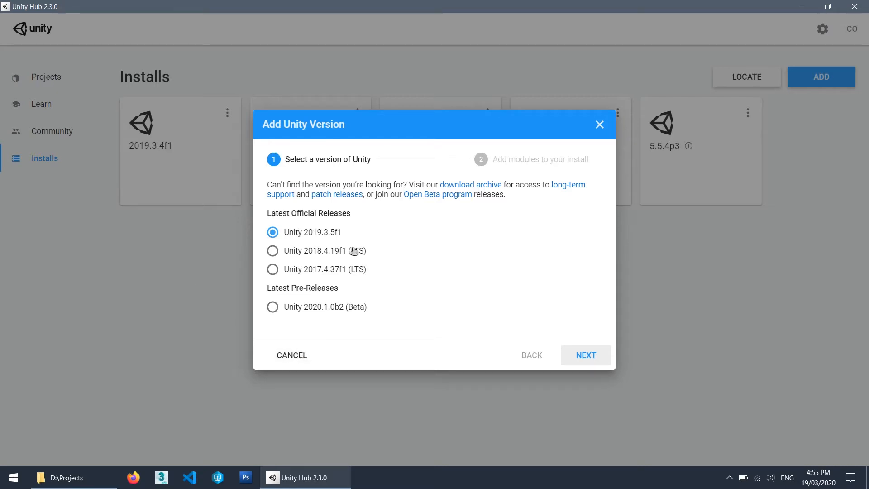
{"action": "left_click", "coordinate": [292, 355]}
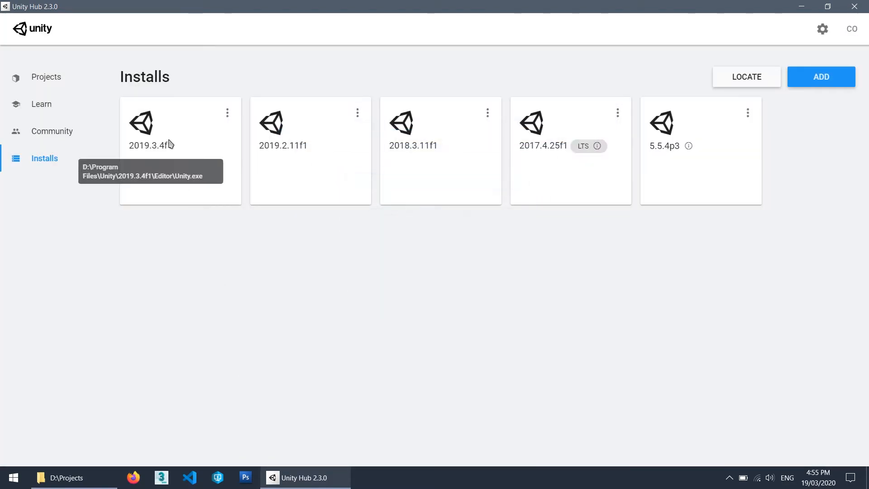
Create a new Unity 2019.3.4f1 project named VR Example from the 3D template, located in D:\Projects.
{"action": "left_click", "coordinate": [44, 78]}
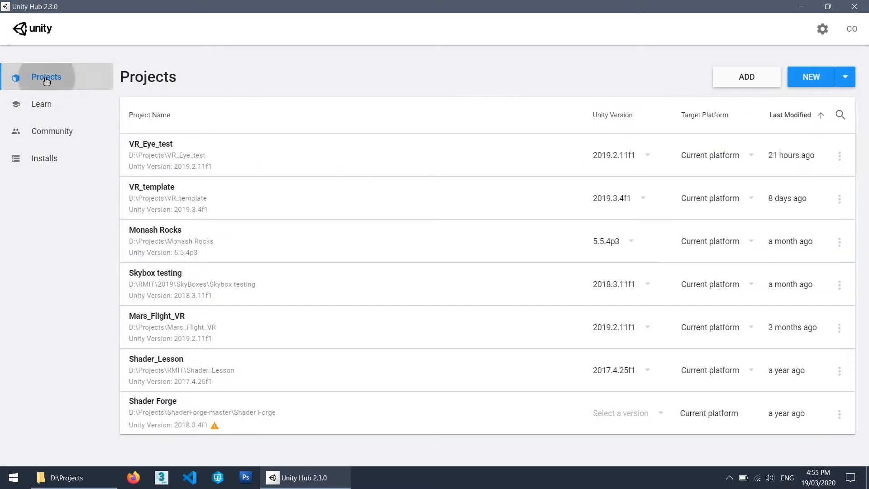
{"action": "left_click", "coordinate": [844, 78]}
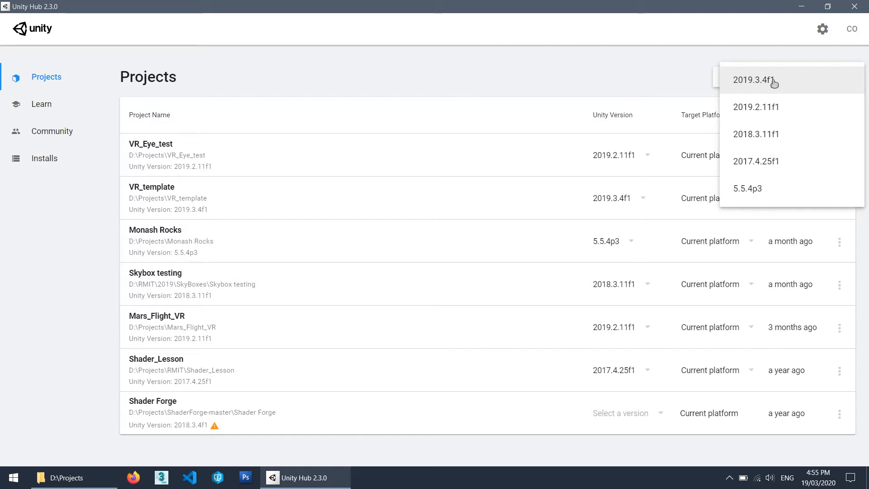
{"action": "left_click", "coordinate": [757, 83]}
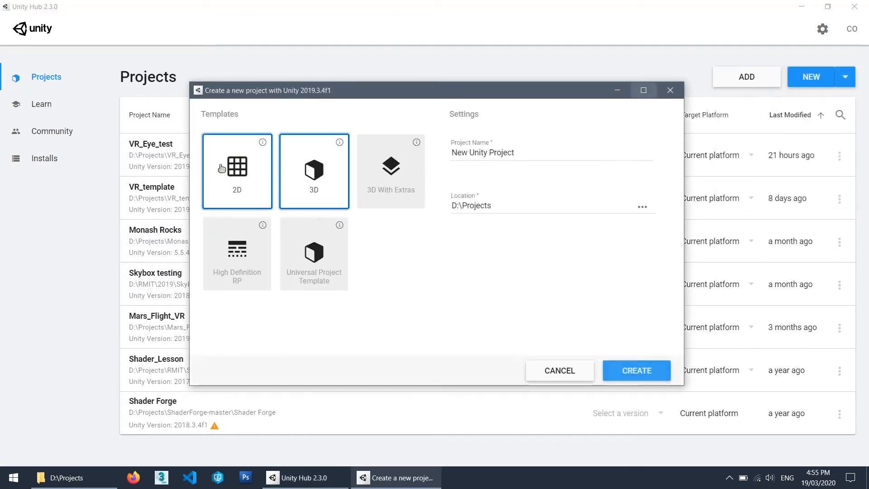
{"action": "left_click_drag", "start_coordinate": [530, 150], "coordinate": [438, 154]}
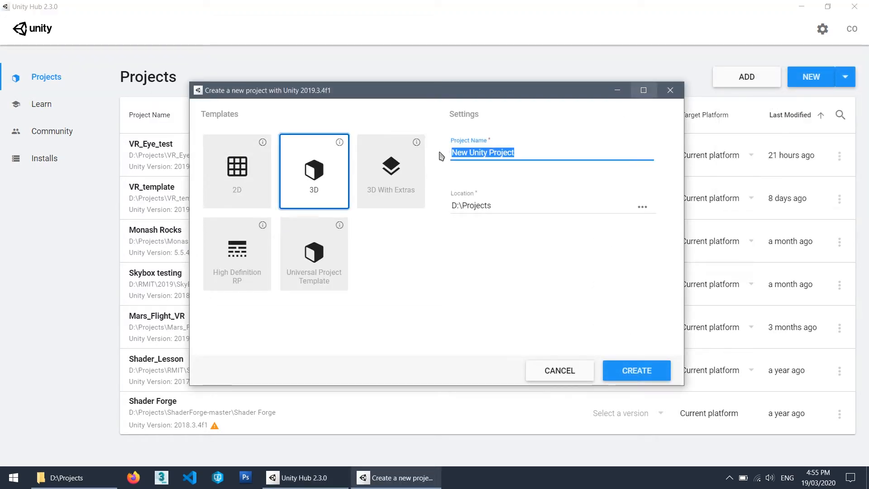
{"action": "type", "text": "Vr"}
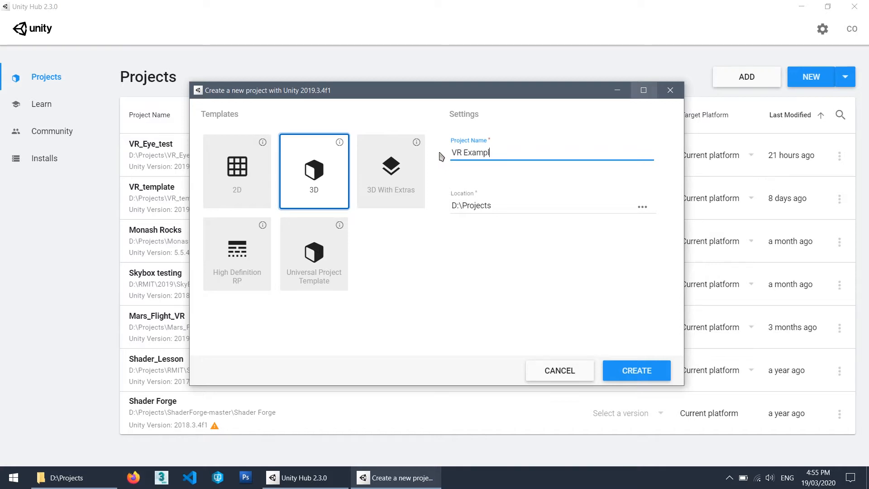
{"action": "left_click", "coordinate": [315, 184]}
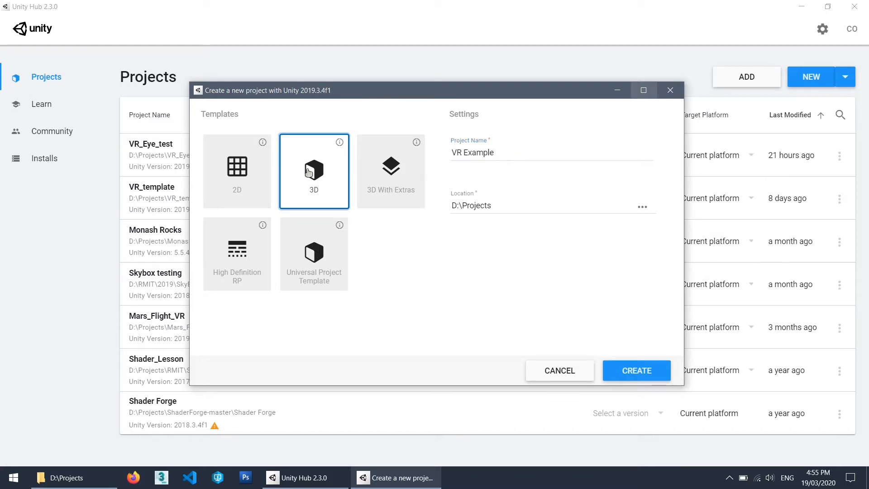
{"action": "left_click", "coordinate": [634, 371]}
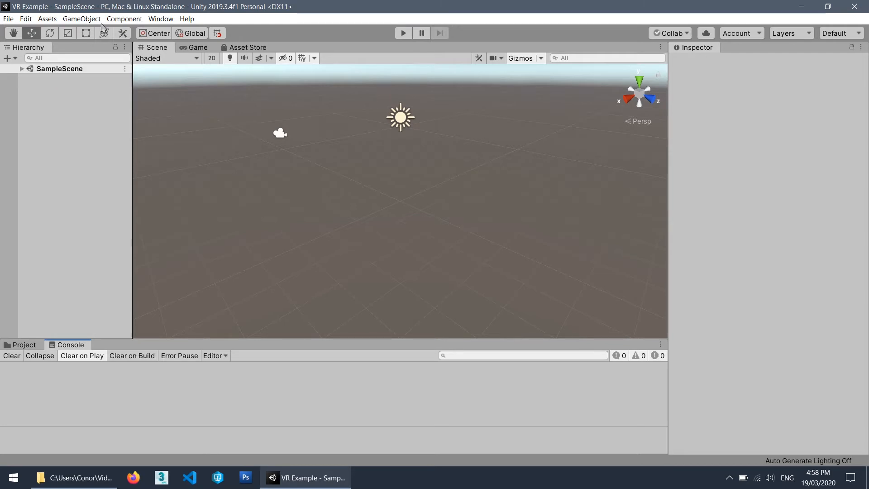
Open the Project Settings, dock them beside the Inspector and widen that area.
{"action": "left_click", "coordinate": [26, 19]}
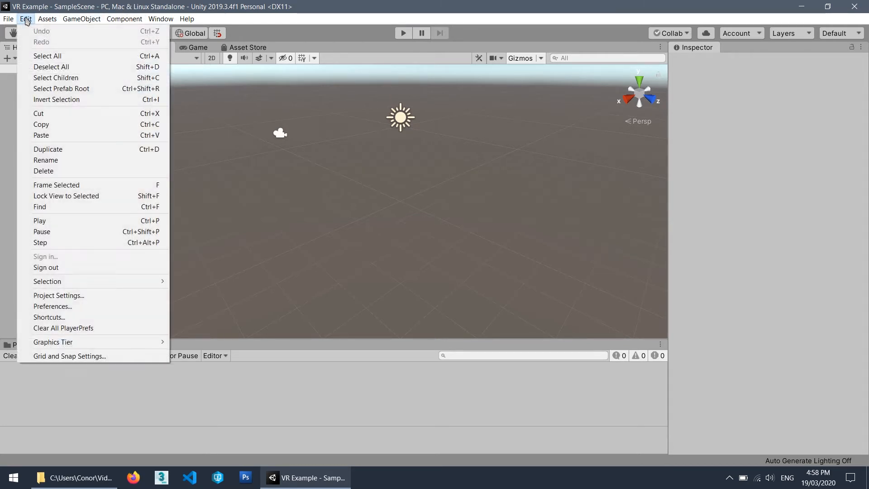
{"action": "left_click", "coordinate": [64, 299]}
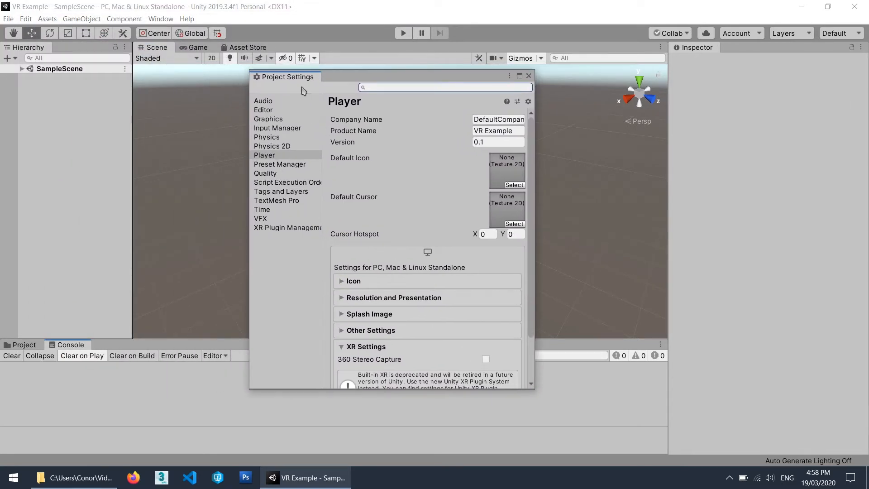
{"action": "left_click_drag", "start_coordinate": [300, 78], "coordinate": [725, 68]}
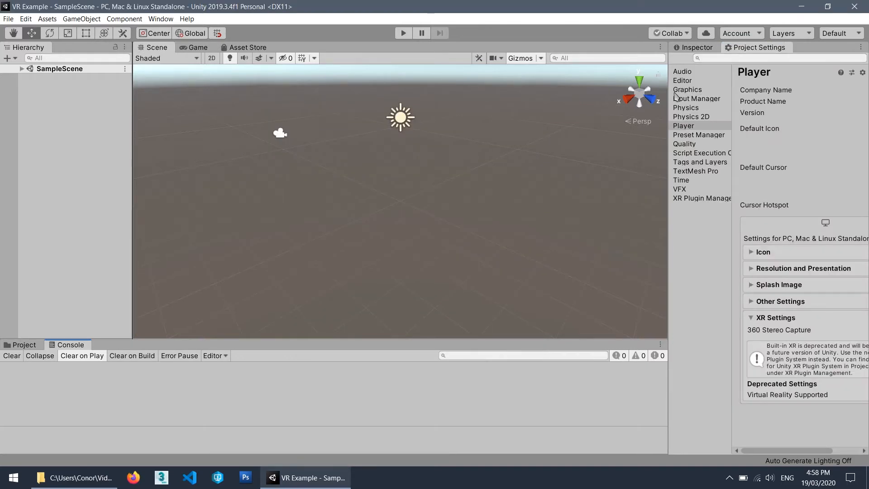
{"action": "left_click", "coordinate": [676, 98]}
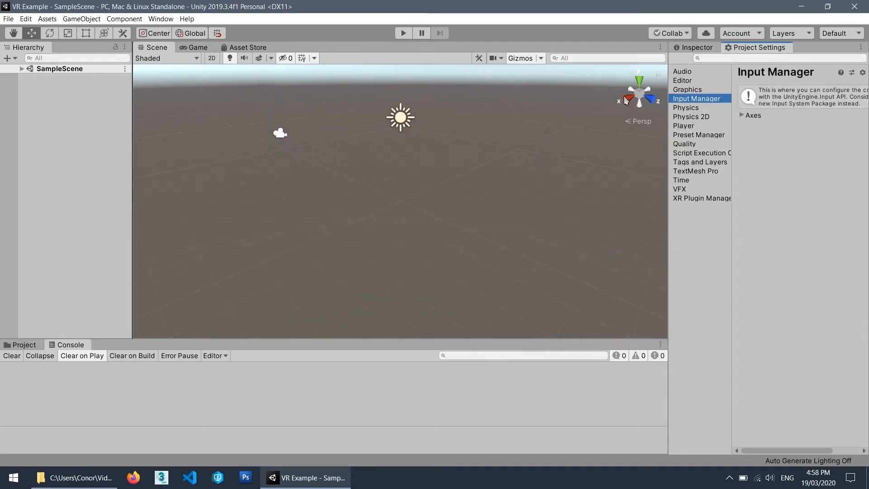
{"action": "left_click_drag", "start_coordinate": [669, 102], "coordinate": [615, 104]}
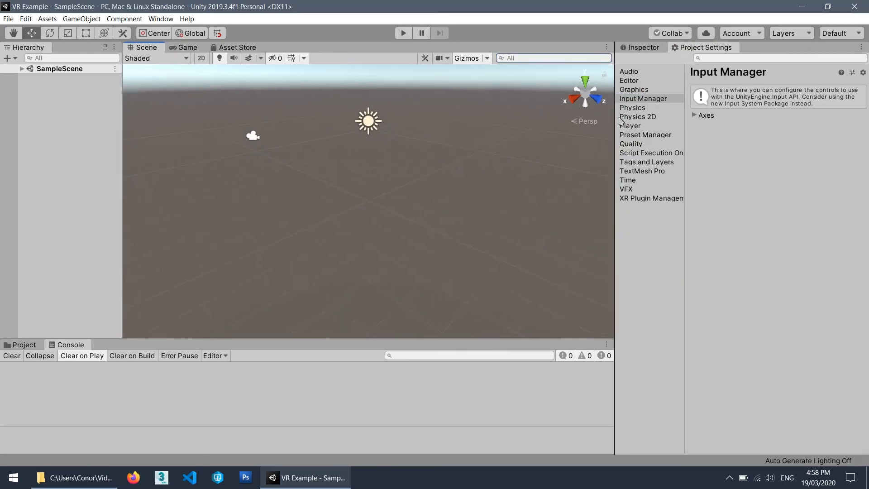
Enable Virtual Reality Supported in the Player's XR settings and remove Oculus from the Virtual Reality SDKs.
{"action": "left_click", "coordinate": [633, 128]}
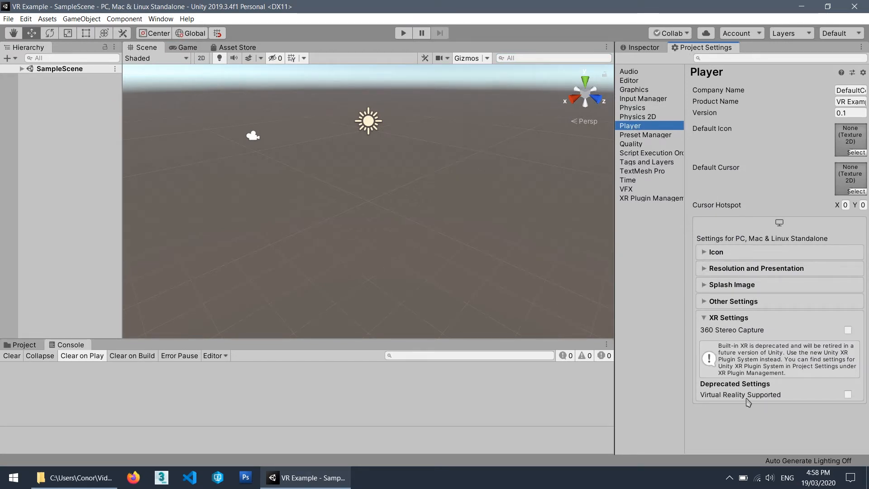
{"action": "left_click", "coordinate": [847, 394]}
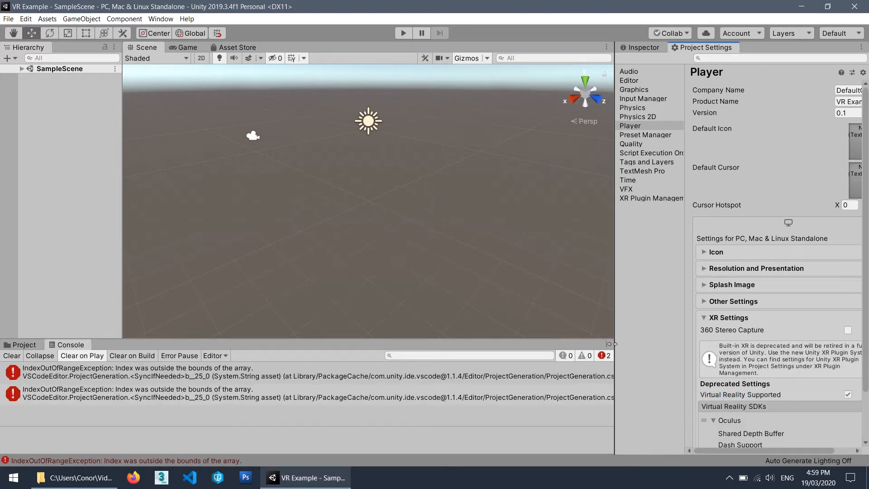
{"action": "scroll", "coordinate": [744, 363], "scroll_direction": "down", "scroll_amount": 3}
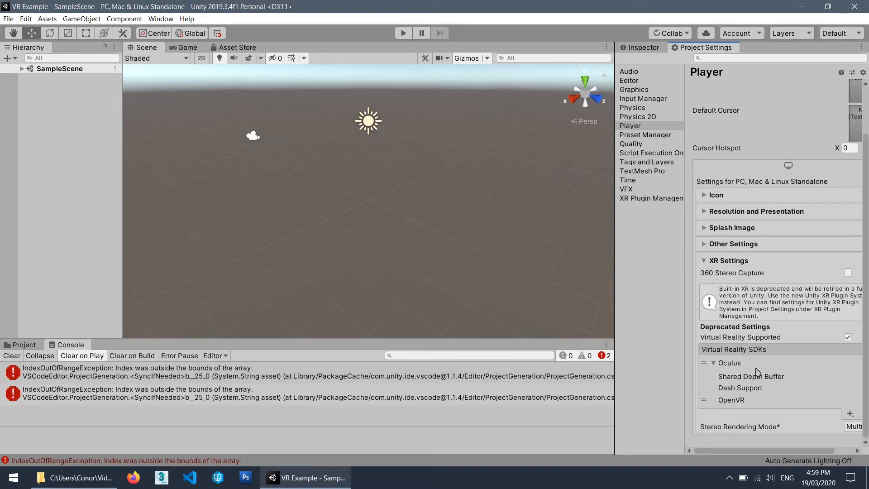
{"action": "left_click", "coordinate": [731, 365]}
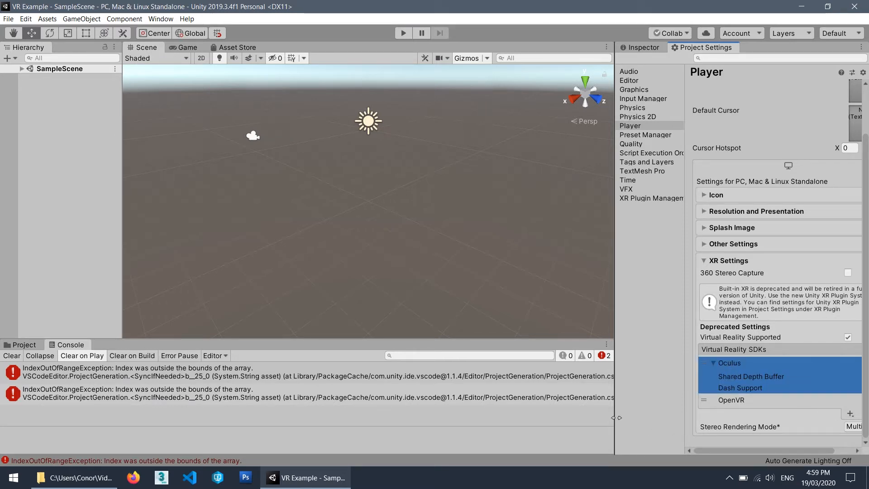
{"action": "left_click_drag", "start_coordinate": [614, 417], "coordinate": [572, 417]}
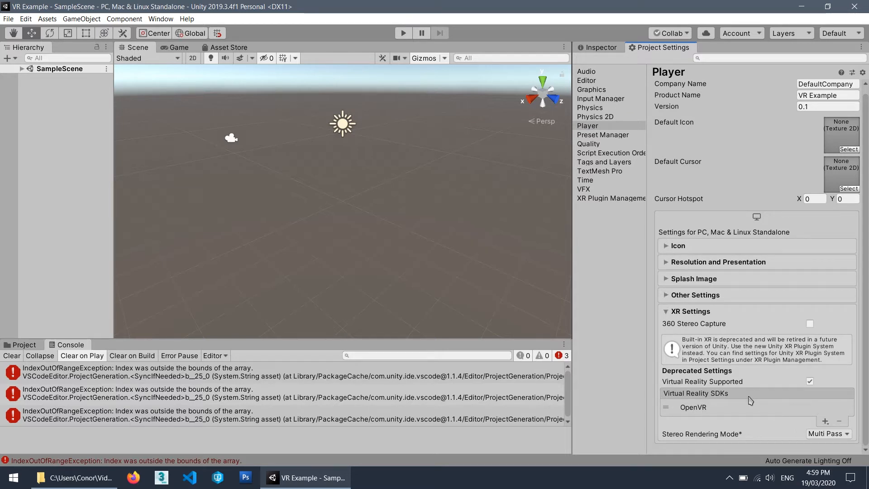
Add None to the Virtual Reality SDKs as the fallback below OpenVR.
{"action": "left_click", "coordinate": [825, 421]}
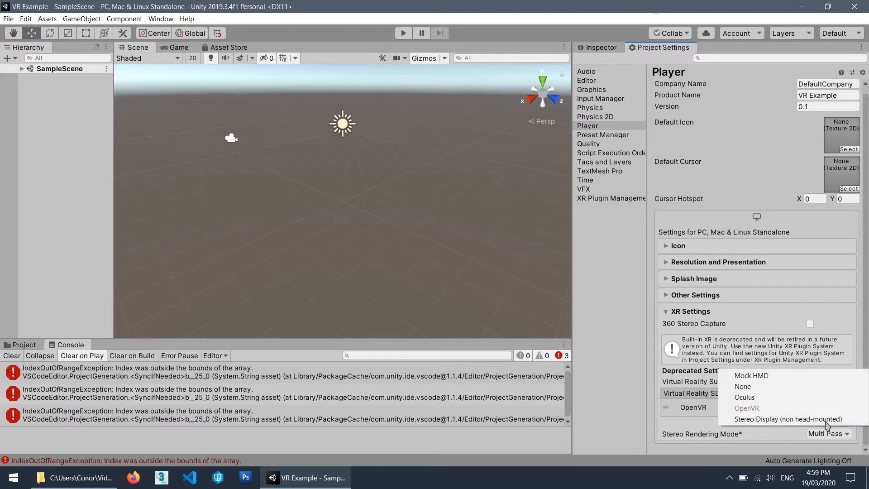
{"action": "left_click", "coordinate": [800, 388]}
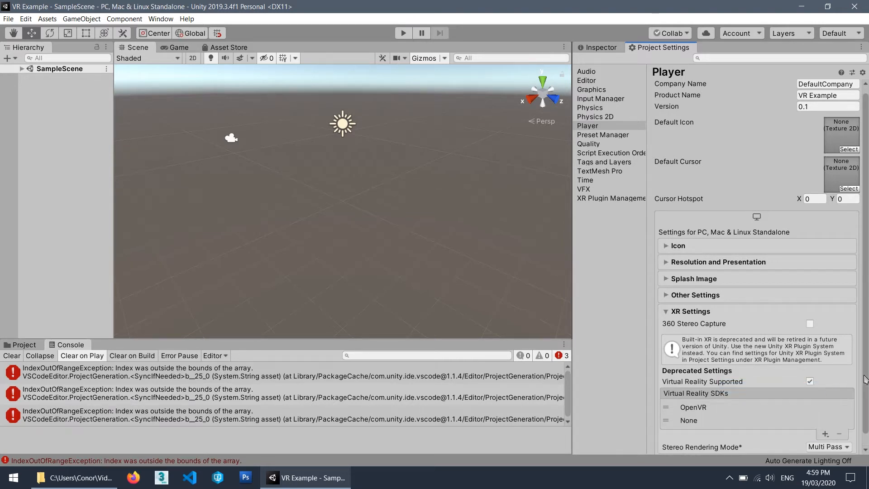
{"action": "scroll", "coordinate": [760, 398], "scroll_direction": "down", "scroll_amount": 1}
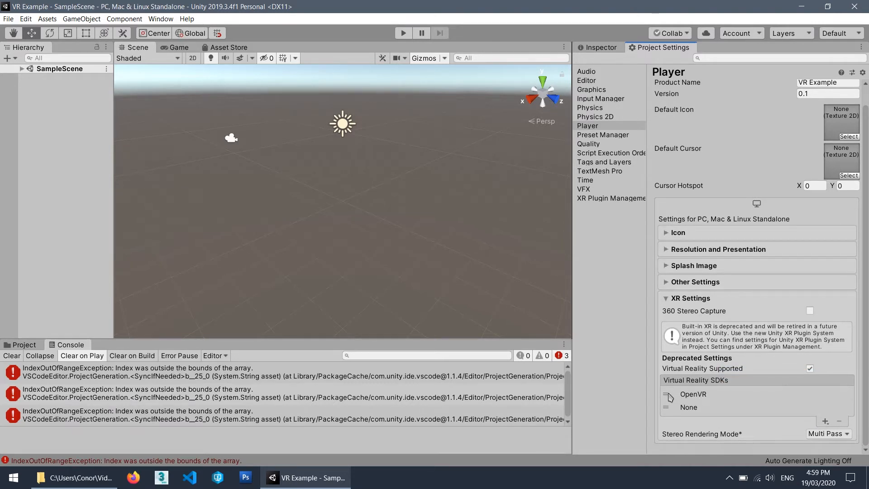
{"action": "mouse_move", "coordinate": [670, 397]}
{"action": "left_mouse_down"}
{"action": "mouse_move", "coordinate": [671, 404]}
{"action": "mouse_move", "coordinate": [674, 390]}
{"action": "left_mouse_up"}
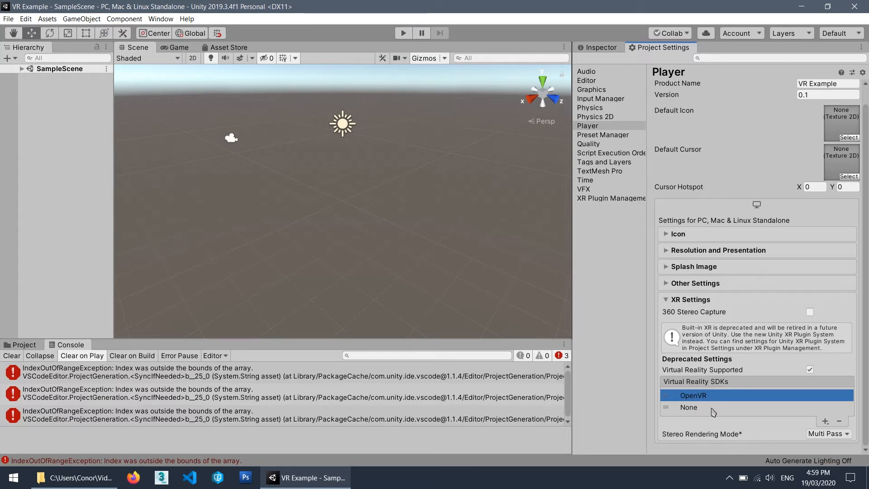
Test the scene in play mode, stop it, and check the SteamVR status window before minimizing it.
{"action": "left_click", "coordinate": [403, 33]}
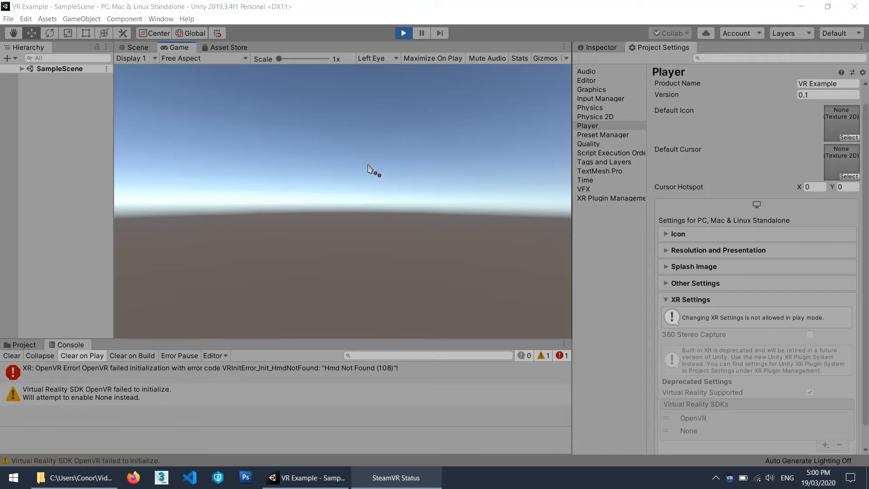
{"action": "left_click", "coordinate": [404, 33]}
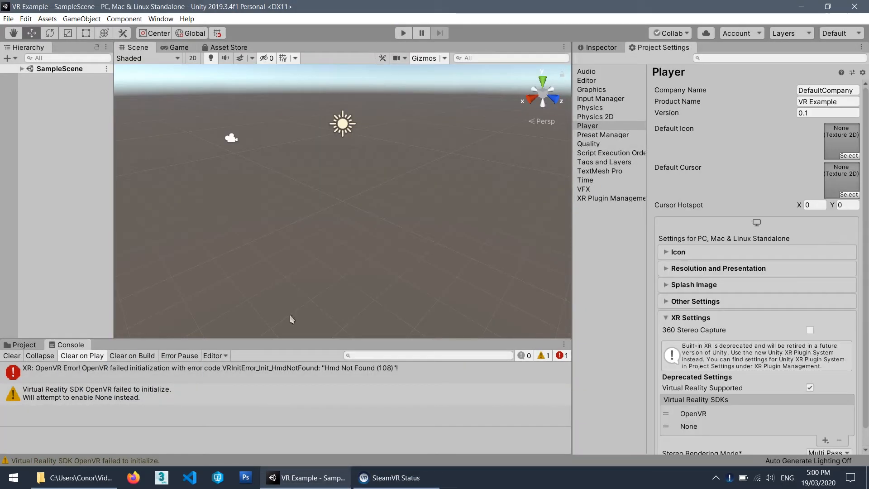
{"action": "left_click", "coordinate": [404, 475]}
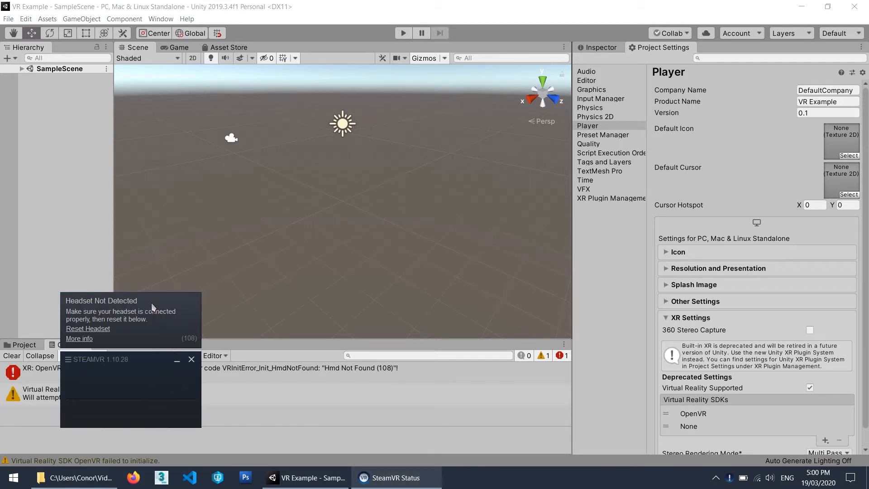
{"action": "left_click", "coordinate": [177, 361]}
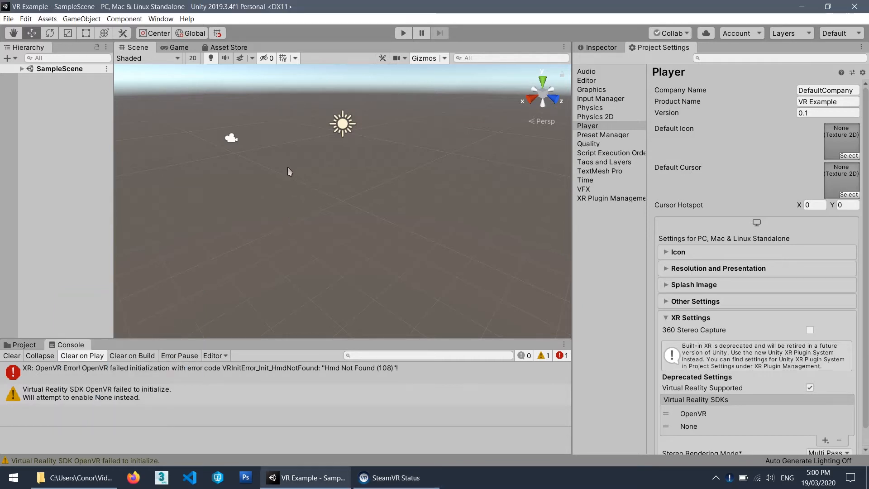
Open the Asset Store inside the editor.
{"action": "right_click_drag", "start_coordinate": [287, 168], "coordinate": [336, 169]}
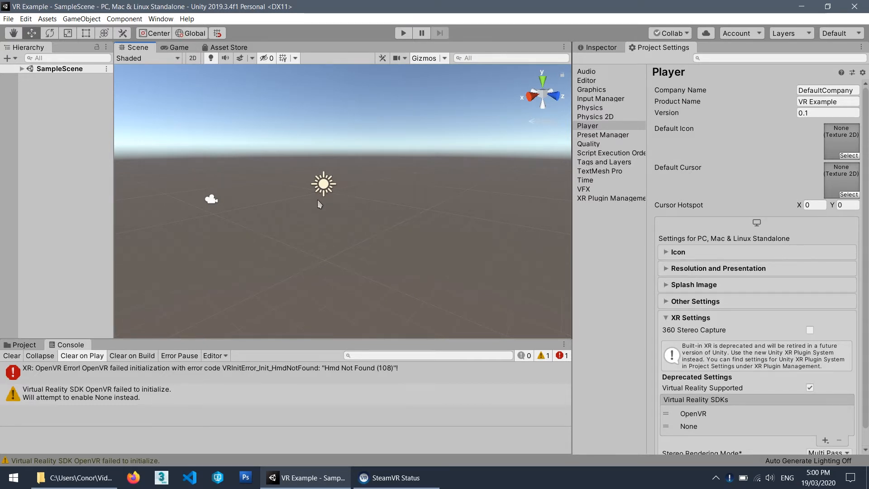
{"action": "right_click_drag", "start_coordinate": [281, 159], "coordinate": [286, 156]}
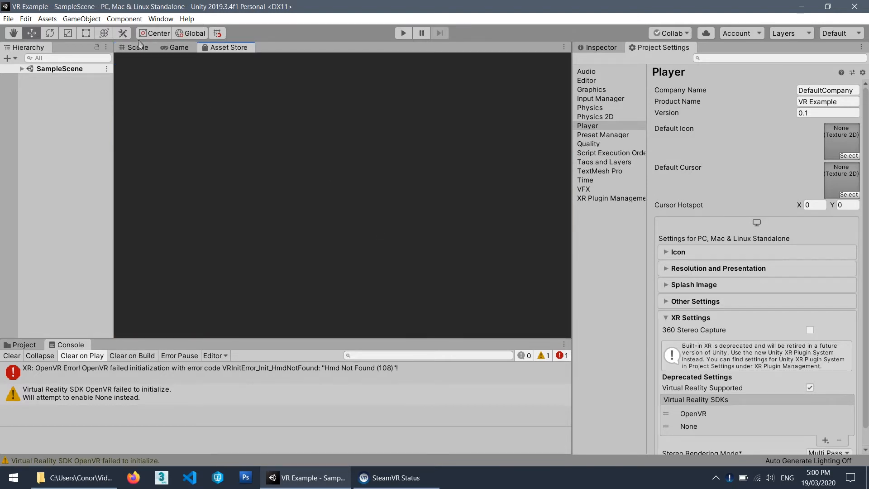
{"action": "left_click", "coordinate": [161, 19]}
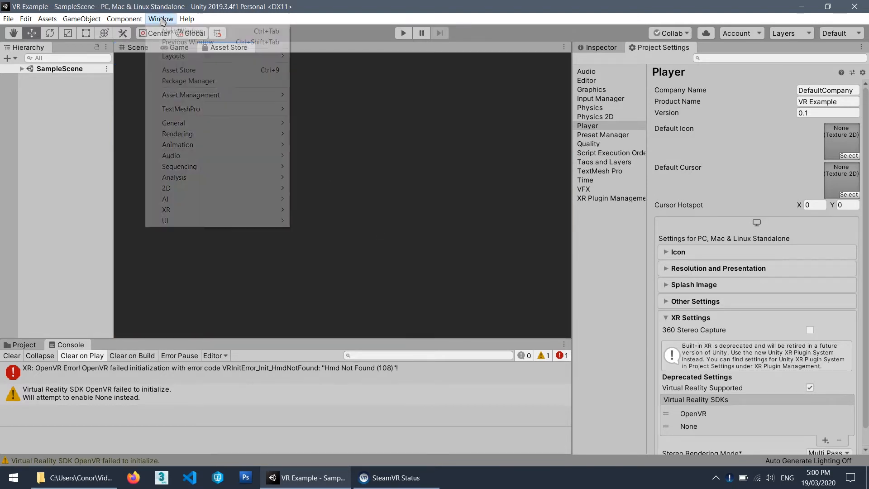
{"action": "left_click", "coordinate": [179, 70]}
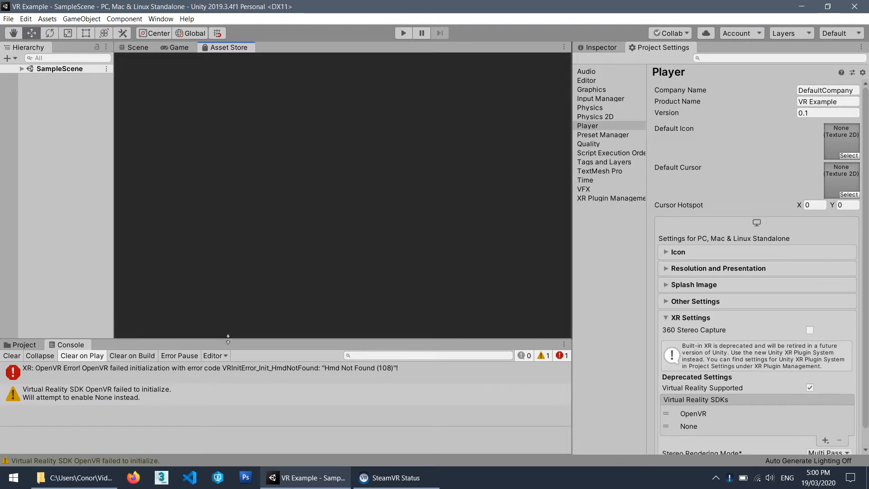
Enlarge the Asset Store view and search it for "standard assets".
{"action": "left_click_drag", "start_coordinate": [226, 338], "coordinate": [226, 354]}
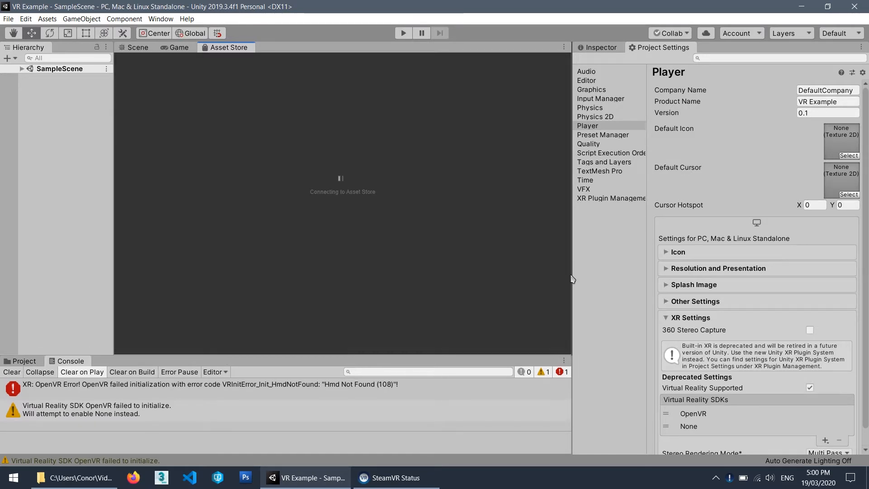
{"action": "left_click_drag", "start_coordinate": [569, 275], "coordinate": [615, 274]}
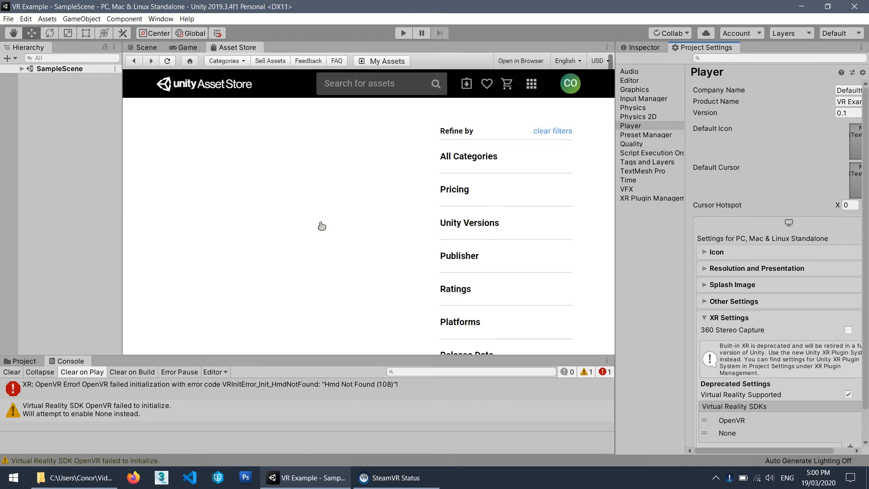
{"action": "left_click", "coordinate": [402, 91]}
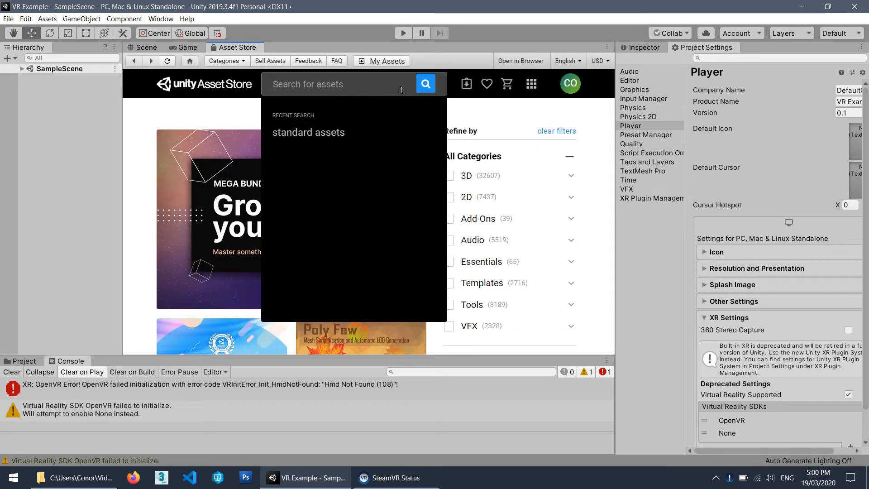
{"action": "type", "text": "standard a"}
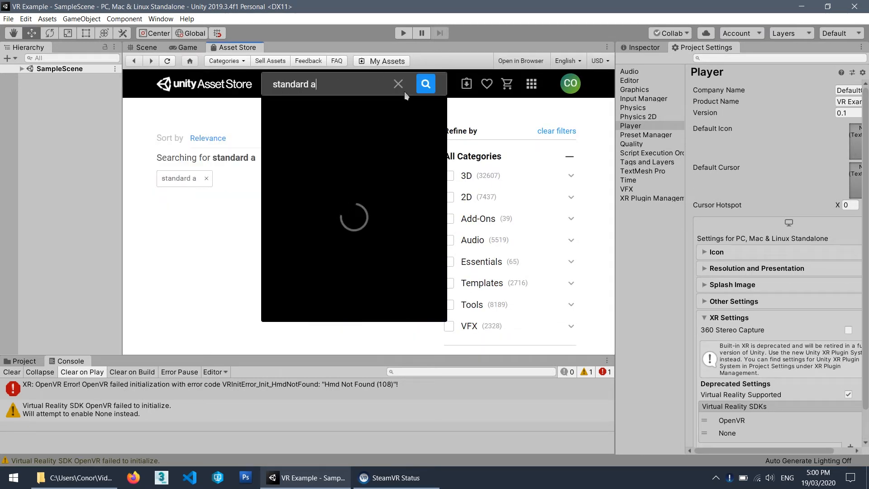
{"action": "type", "text": "ssets"}
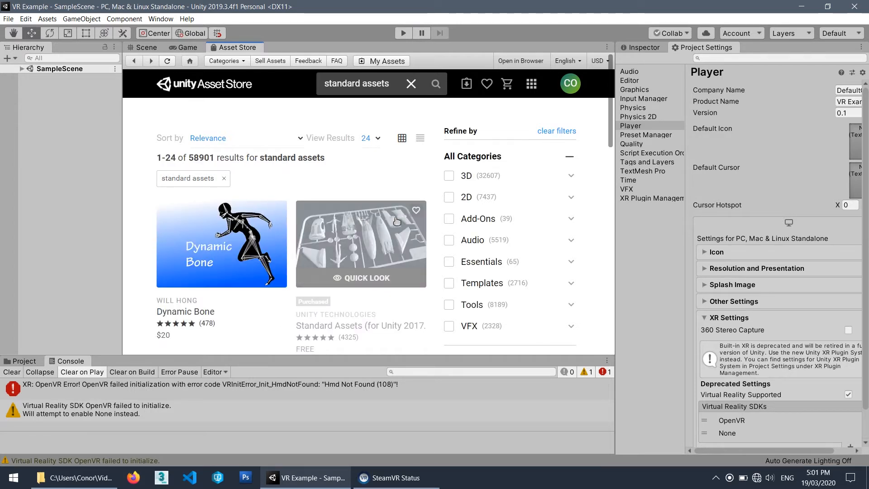
Open the page of the free Standard Assets (for Unity 2017.3) package from the search results.
{"action": "scroll", "coordinate": [357, 221], "scroll_direction": "down", "scroll_amount": 1}
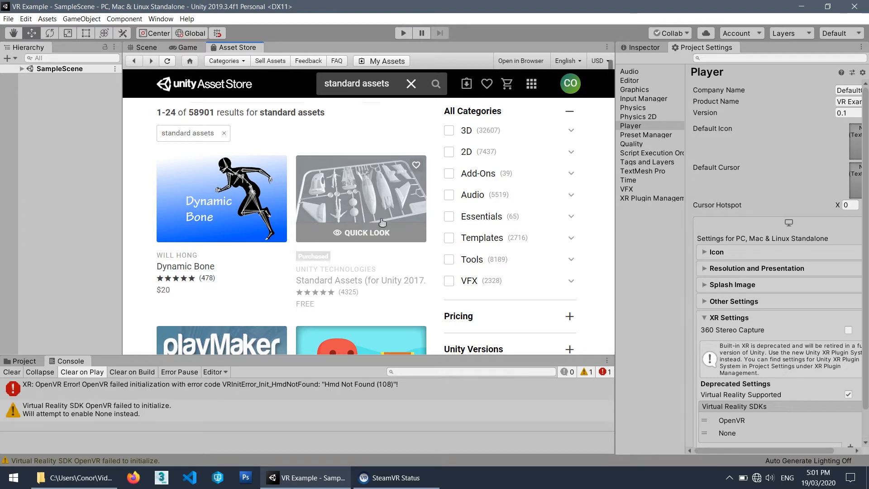
{"action": "left_click", "coordinate": [356, 199]}
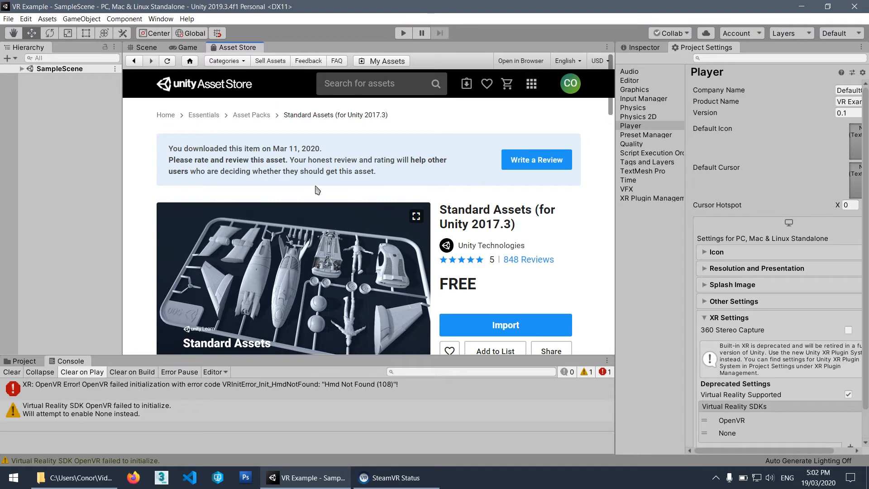
{"action": "scroll", "coordinate": [604, 222], "scroll_direction": "down", "scroll_amount": 2}
{"action": "scroll", "coordinate": [590, 228], "scroll_direction": "up", "scroll_amount": 2}
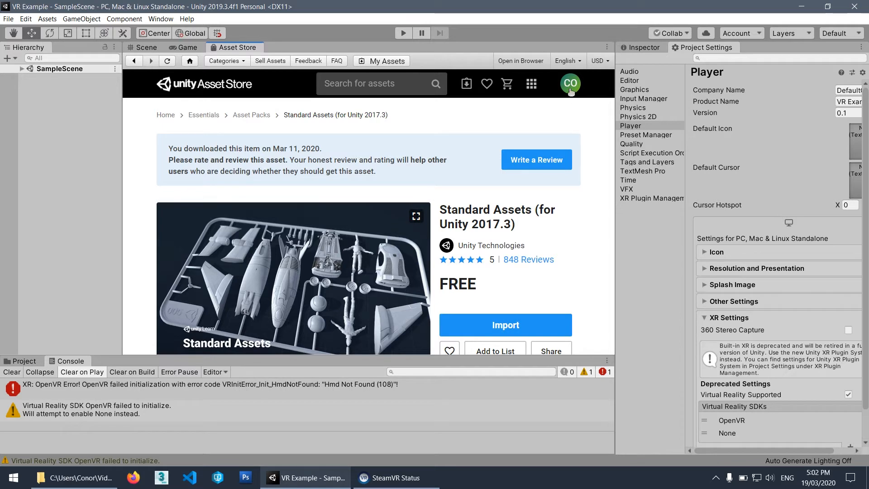
Check the signed-in account's menu, close it, and look over the description and details on the Standard Assets page.
{"action": "left_click", "coordinate": [570, 85]}
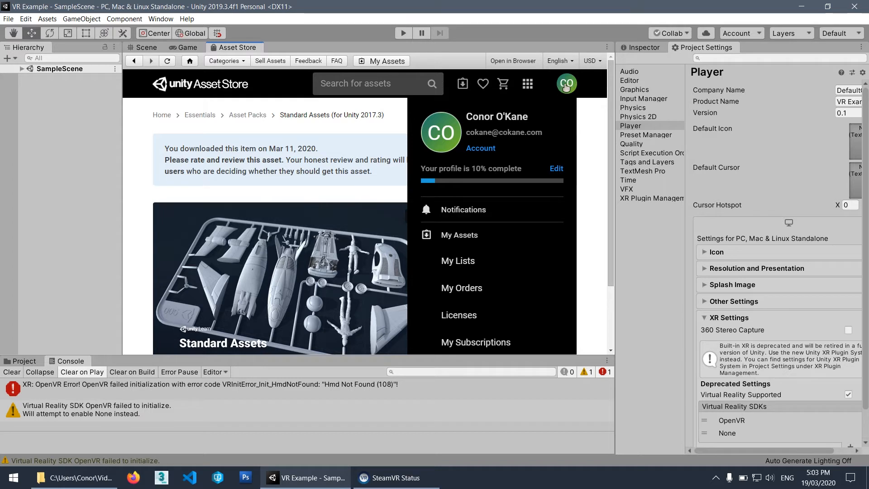
{"action": "left_click", "coordinate": [566, 86]}
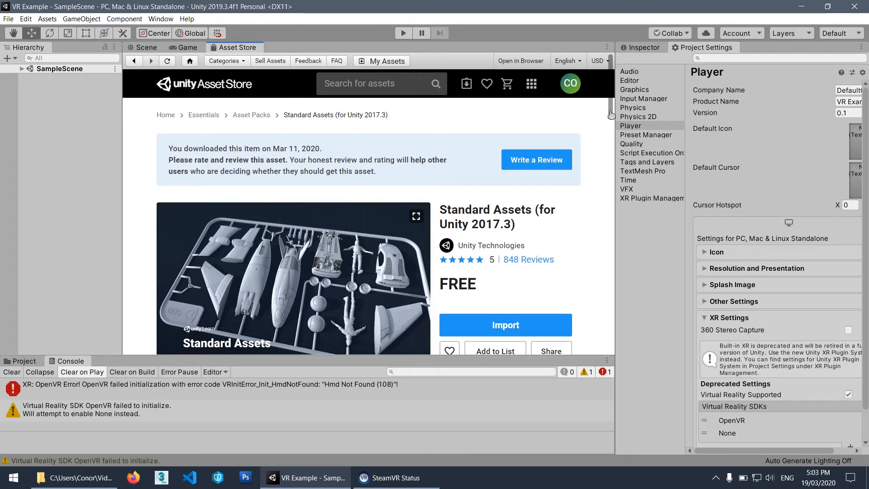
{"action": "scroll", "coordinate": [609, 134], "scroll_direction": "down", "scroll_amount": 2}
{"action": "scroll", "coordinate": [608, 133], "scroll_direction": "down", "scroll_amount": 5}
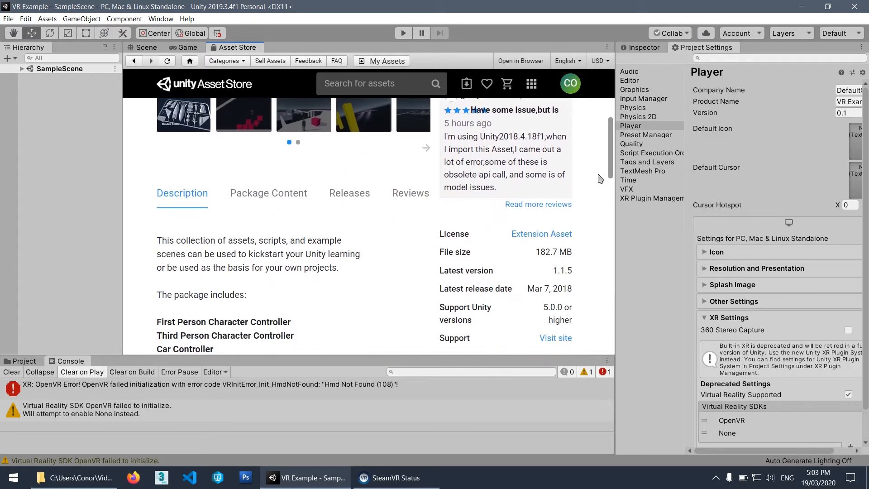
{"action": "scroll", "coordinate": [599, 179], "scroll_direction": "up", "scroll_amount": 5}
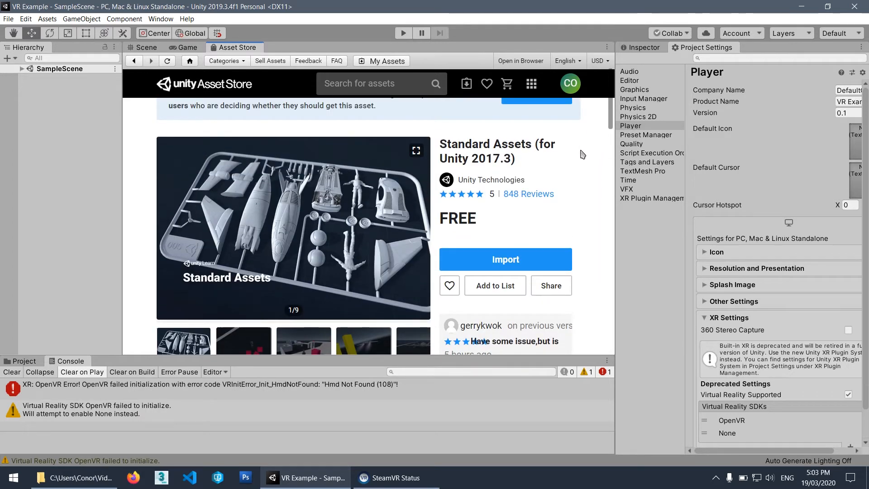
{"action": "scroll", "coordinate": [586, 160], "scroll_direction": "up", "scroll_amount": 1}
{"action": "scroll", "coordinate": [586, 160], "scroll_direction": "down", "scroll_amount": 1}
Start importing Standard Assets into the project, and reposition and enlarge the package import window to show more files.
{"action": "left_click", "coordinate": [513, 264]}
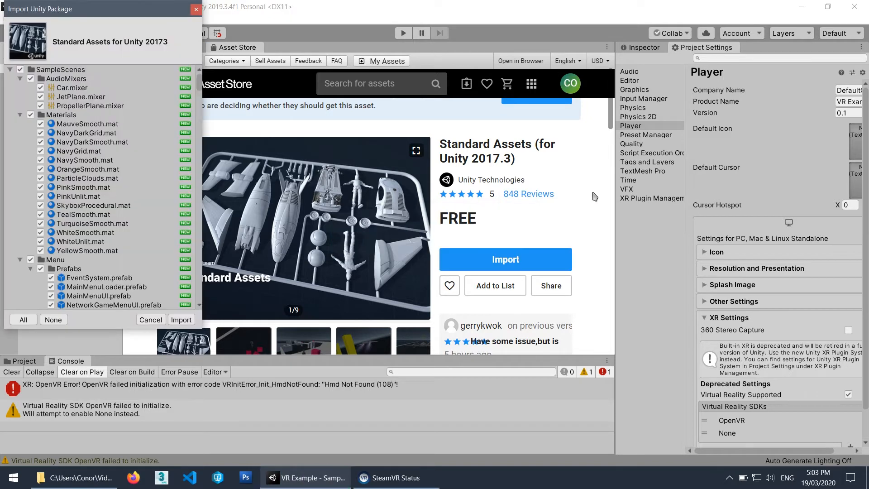
{"action": "left_click_drag", "start_coordinate": [43, 9], "coordinate": [137, 48]}
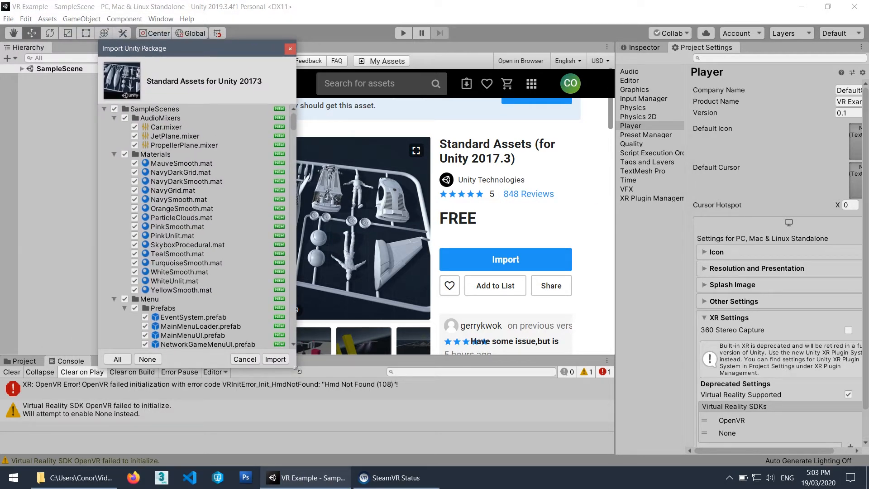
{"action": "left_click_drag", "start_coordinate": [296, 368], "coordinate": [474, 447]}
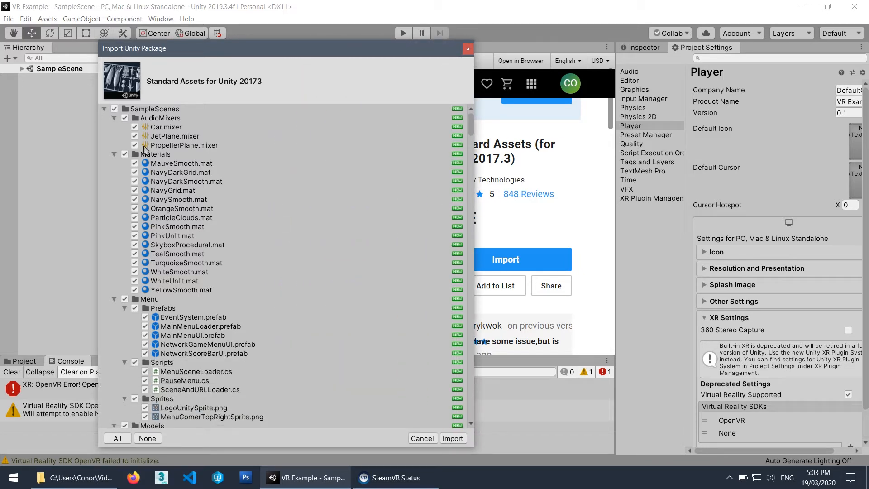
Exclude the SampleScenes folder and the 2D folder of Standard Assets from the import, collapsing both.
{"action": "left_click", "coordinate": [114, 118]}
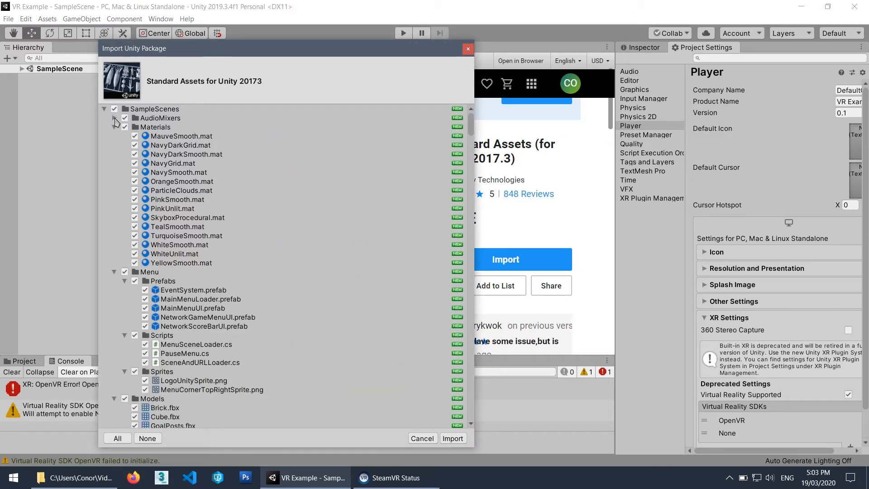
{"action": "left_click", "coordinate": [104, 109]}
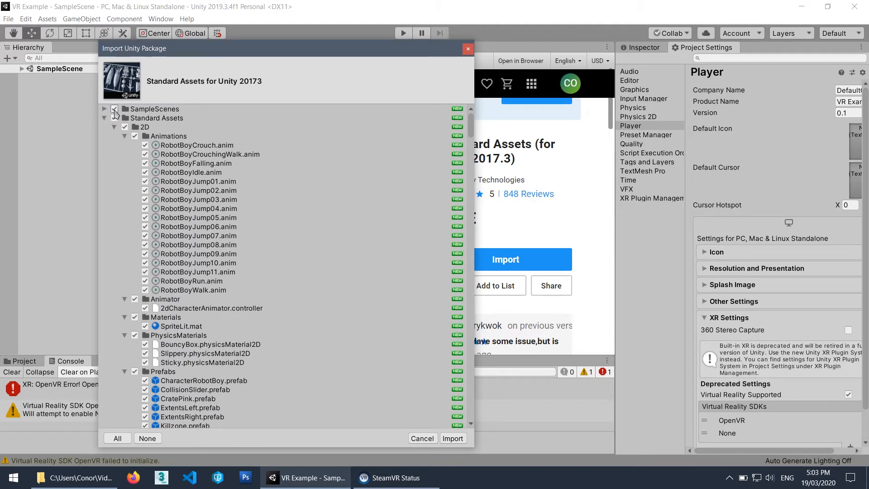
{"action": "left_click", "coordinate": [114, 109]}
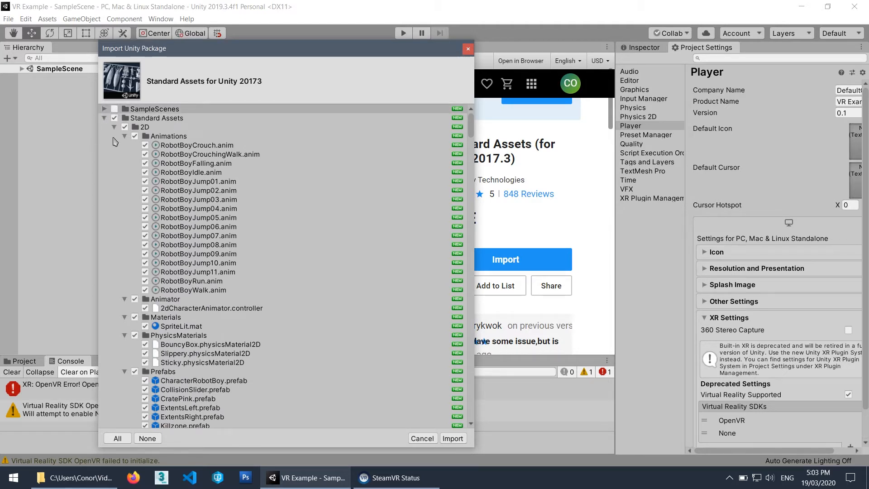
{"action": "left_click", "coordinate": [125, 127]}
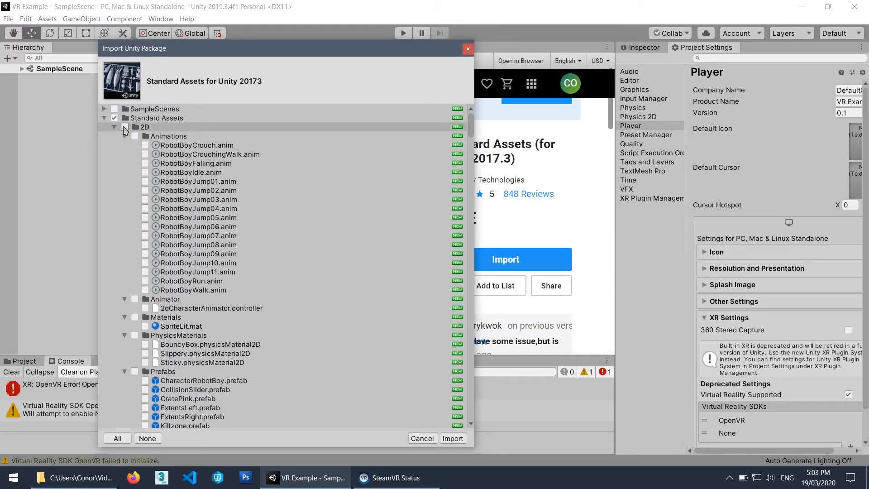
{"action": "left_click", "coordinate": [125, 127]}
{"action": "left_click", "coordinate": [114, 127]}
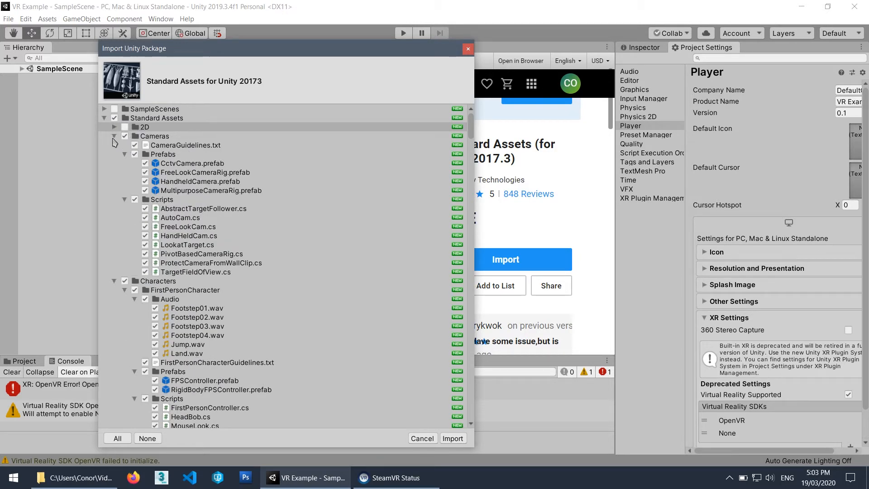
Keep Cameras and FirstPersonCharacter but exclude RollerBall and ThirdPersonCharacter from the import, collapsing each of these folders.
{"action": "left_click", "coordinate": [114, 136]}
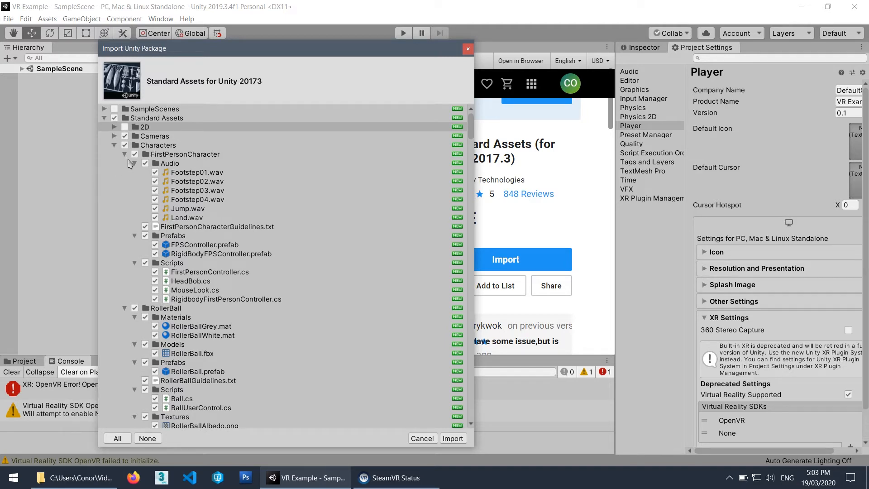
{"action": "left_click", "coordinate": [134, 164]}
{"action": "left_click", "coordinate": [125, 154]}
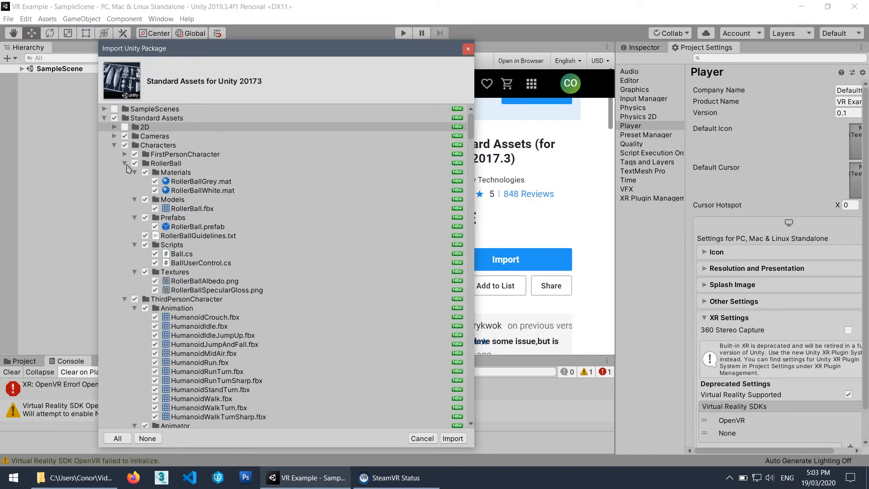
{"action": "left_click", "coordinate": [135, 163]}
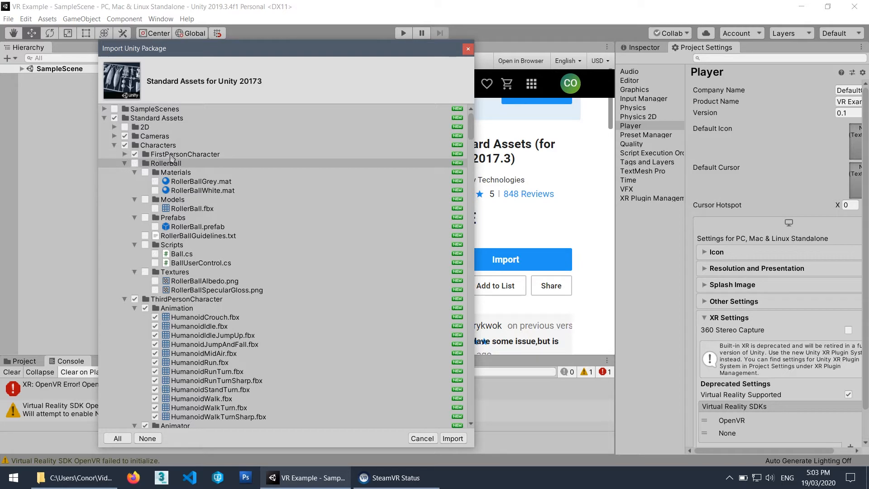
{"action": "left_click", "coordinate": [125, 164]}
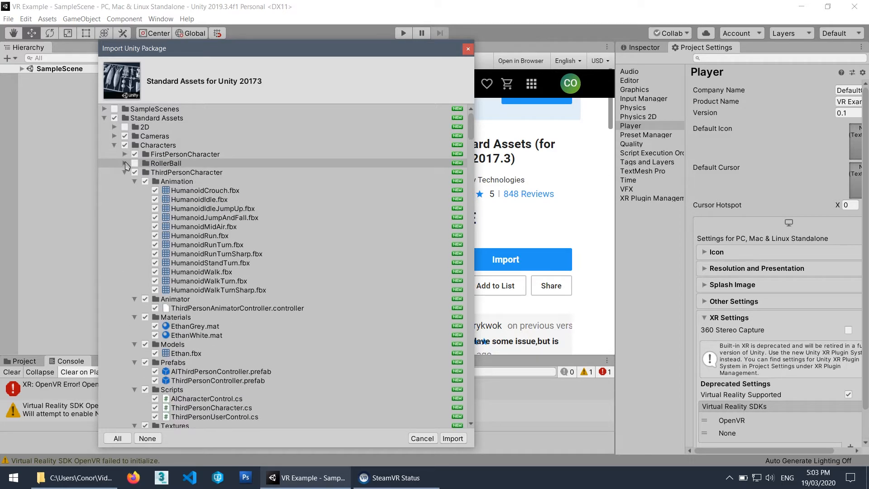
{"action": "left_click", "coordinate": [134, 172]}
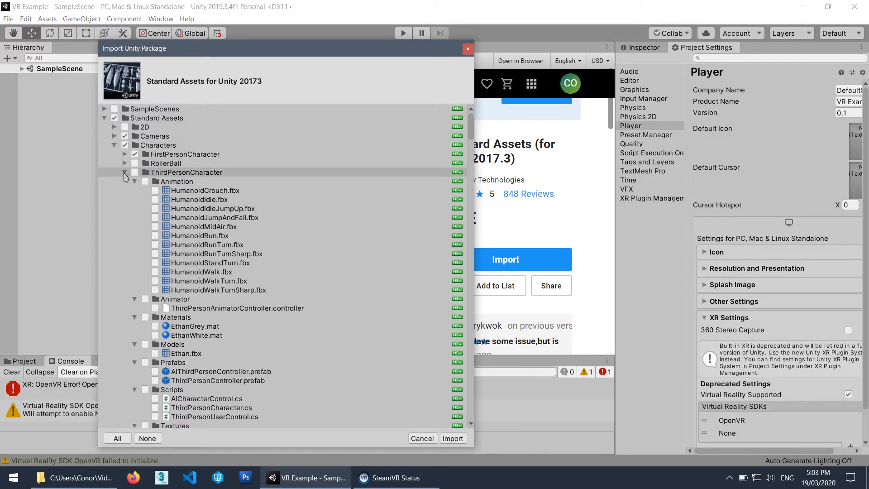
{"action": "left_click", "coordinate": [125, 172]}
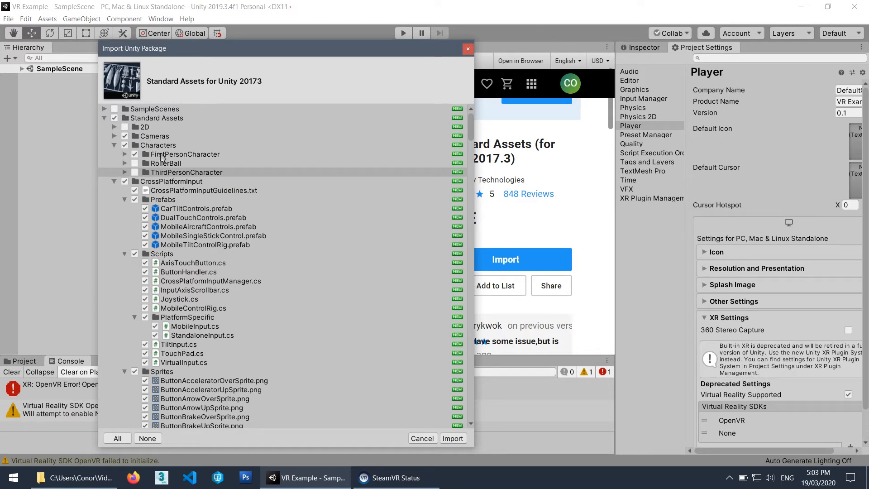
Collapse CrossPlatformInput and Editor while keeping them selected, and exclude and collapse the Effects folder.
{"action": "left_click", "coordinate": [114, 182]}
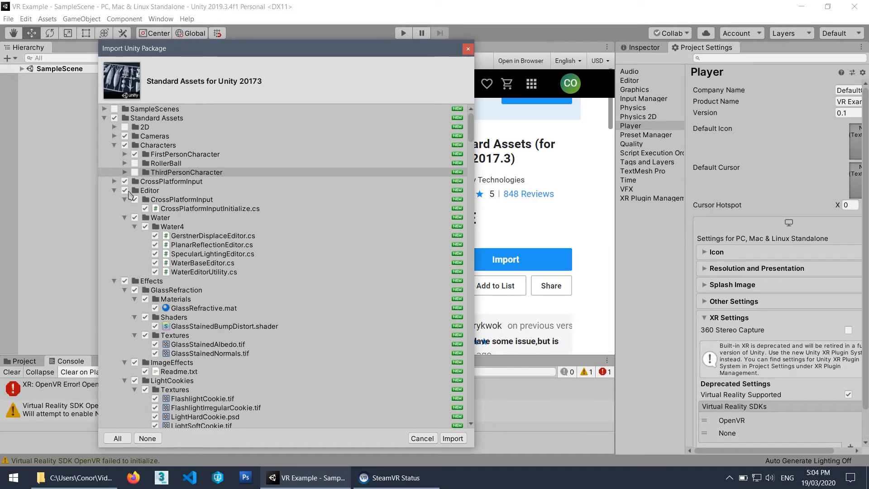
{"action": "left_click", "coordinate": [114, 191]}
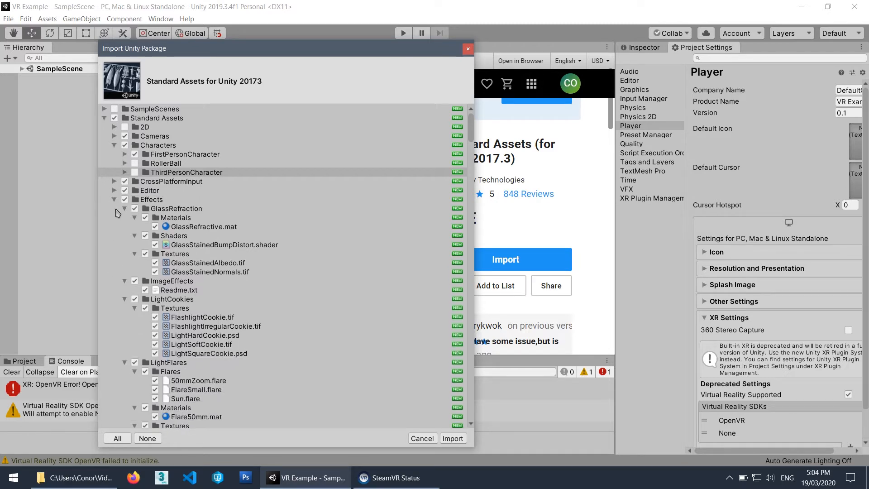
{"action": "scroll", "coordinate": [144, 218], "scroll_direction": "down", "scroll_amount": 2}
{"action": "scroll", "coordinate": [144, 217], "scroll_direction": "up", "scroll_amount": 2}
{"action": "left_click", "coordinate": [125, 200]}
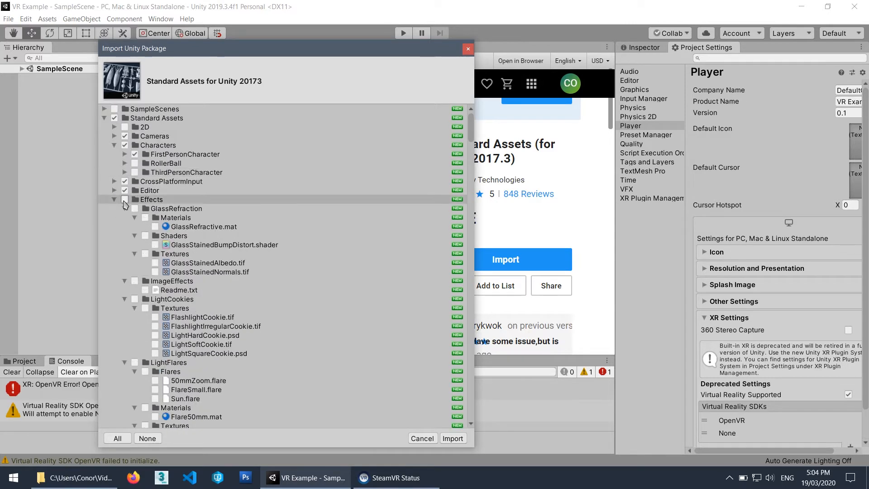
{"action": "left_click", "coordinate": [114, 199]}
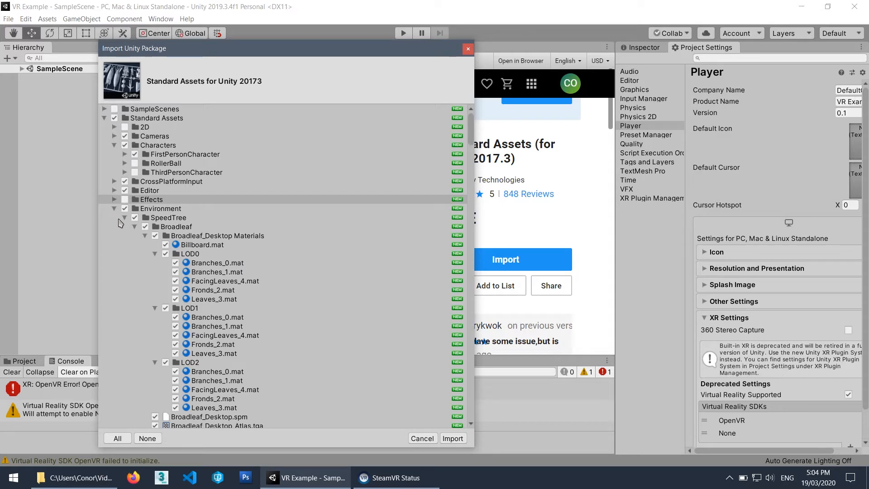
Exclude the Environment and Fonts folders from the import and collapse them.
{"action": "scroll", "coordinate": [126, 204], "scroll_direction": "down", "scroll_amount": 2}
{"action": "scroll", "coordinate": [131, 193], "scroll_direction": "up", "scroll_amount": 1}
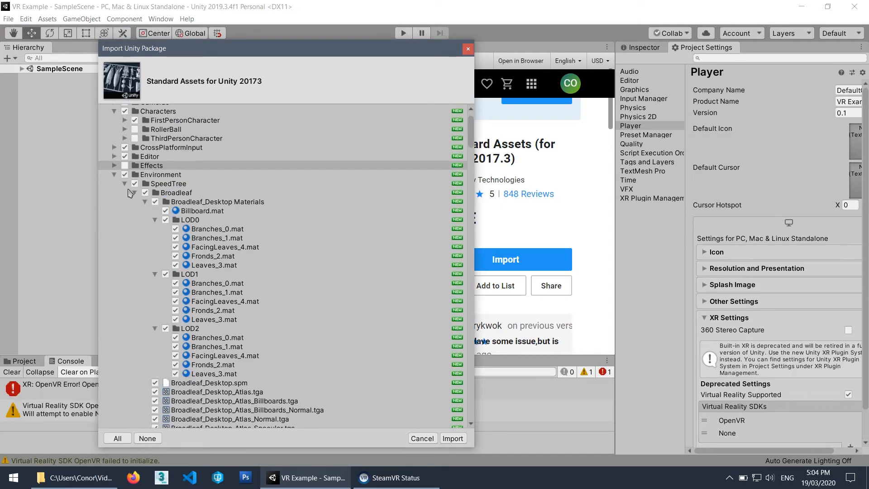
{"action": "left_click", "coordinate": [125, 175]}
{"action": "left_click", "coordinate": [114, 175]}
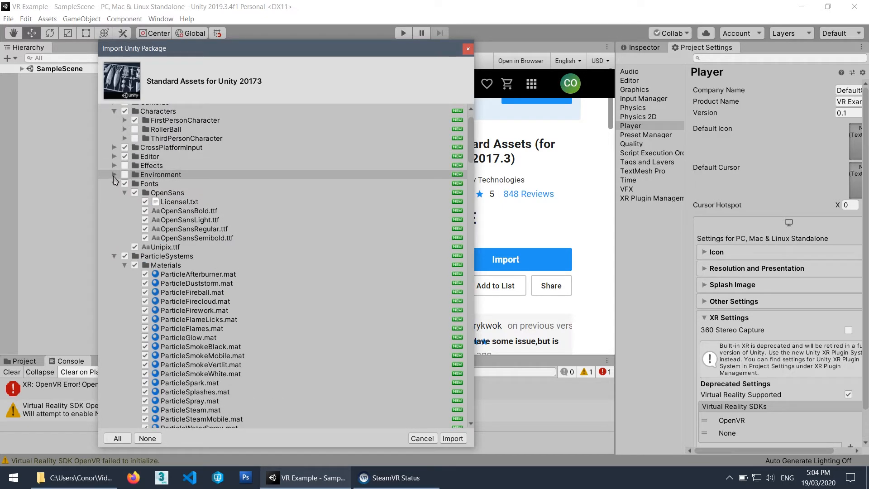
{"action": "left_click", "coordinate": [124, 183]}
{"action": "left_click", "coordinate": [115, 184]}
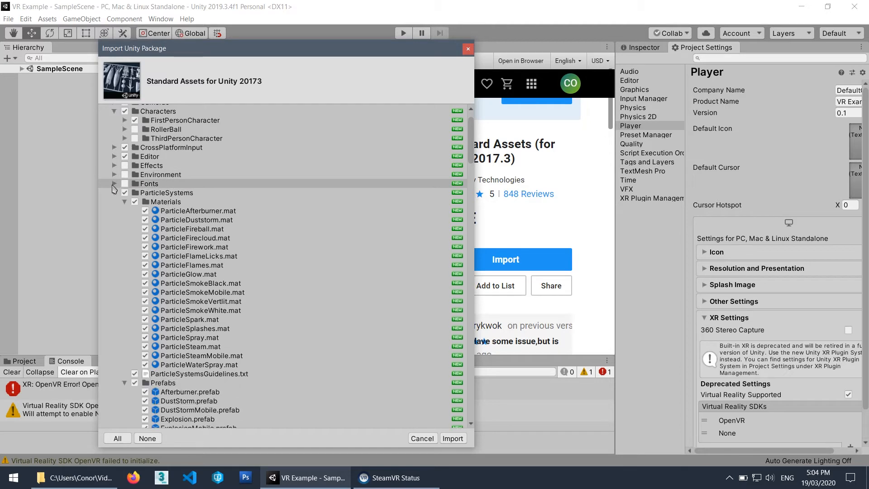
Exclude the ParticleSystems and PhysicsMaterials folders from the import and collapse them.
{"action": "left_click", "coordinate": [125, 192]}
{"action": "left_click", "coordinate": [114, 193]}
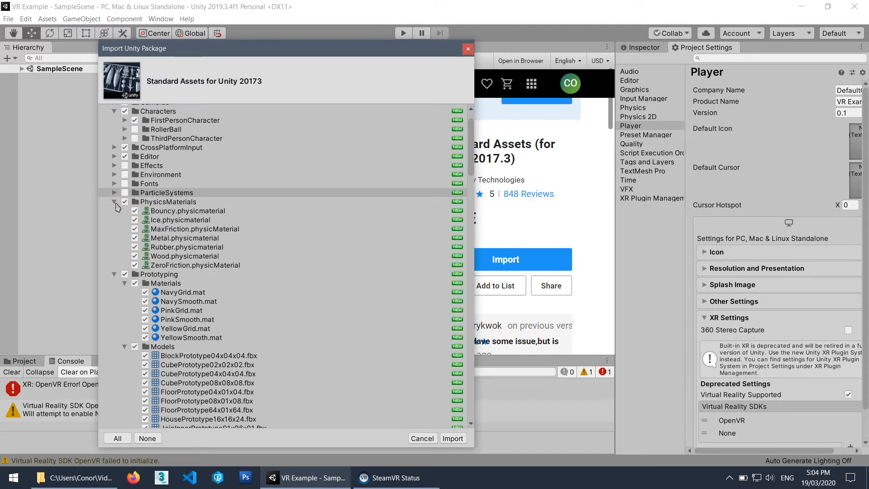
{"action": "left_click", "coordinate": [125, 201]}
{"action": "left_click", "coordinate": [114, 201]}
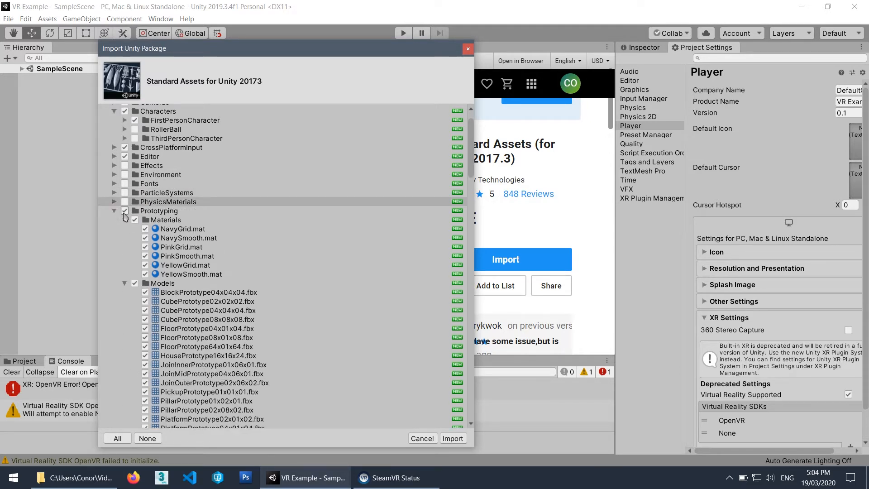
Exclude the Prototyping and Vehicles folders while keeping Utility, collapse all three, and import the selected Standard Assets.
{"action": "left_click", "coordinate": [125, 211]}
{"action": "left_click", "coordinate": [114, 210]}
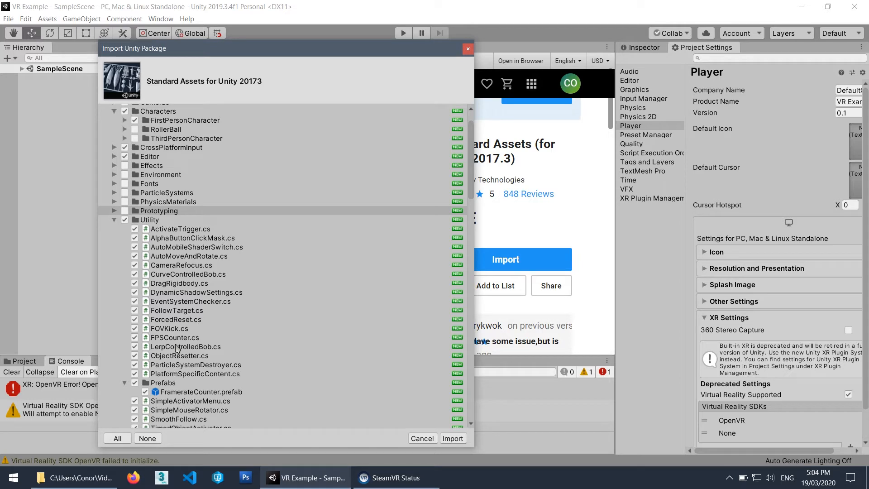
{"action": "left_click", "coordinate": [114, 221]}
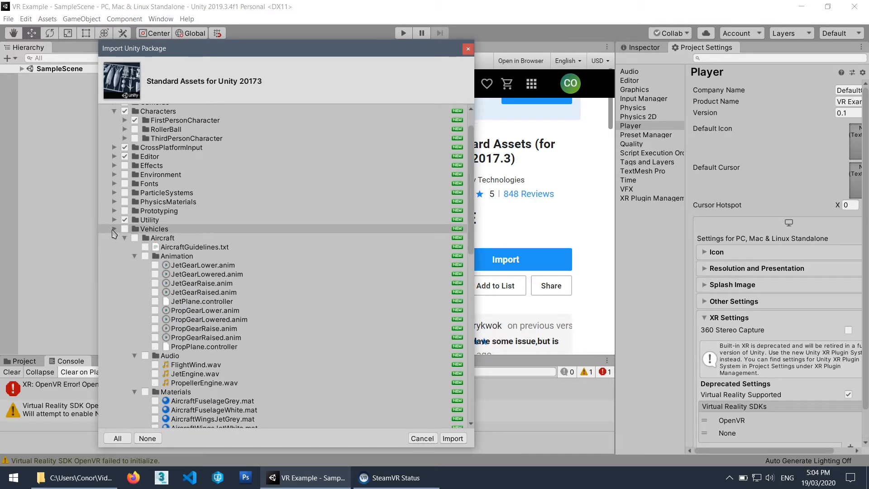
{"action": "left_click", "coordinate": [114, 229]}
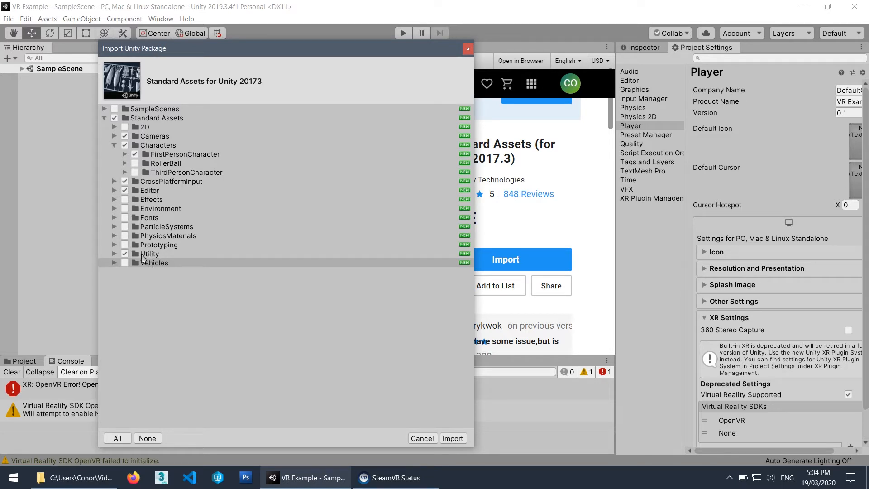
{"action": "left_click", "coordinate": [453, 438]}
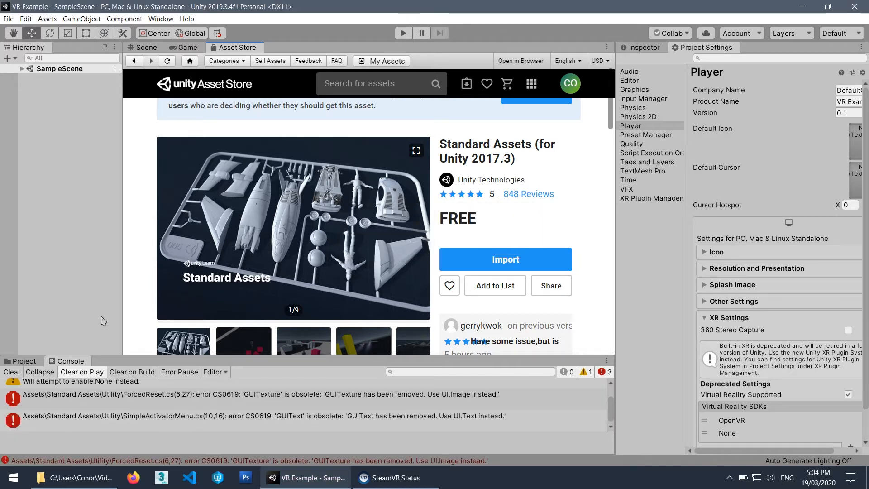
Dock the Project panel beneath the Hierarchy, close the Console, and widen the column holding both panels.
{"action": "left_click", "coordinate": [28, 361]}
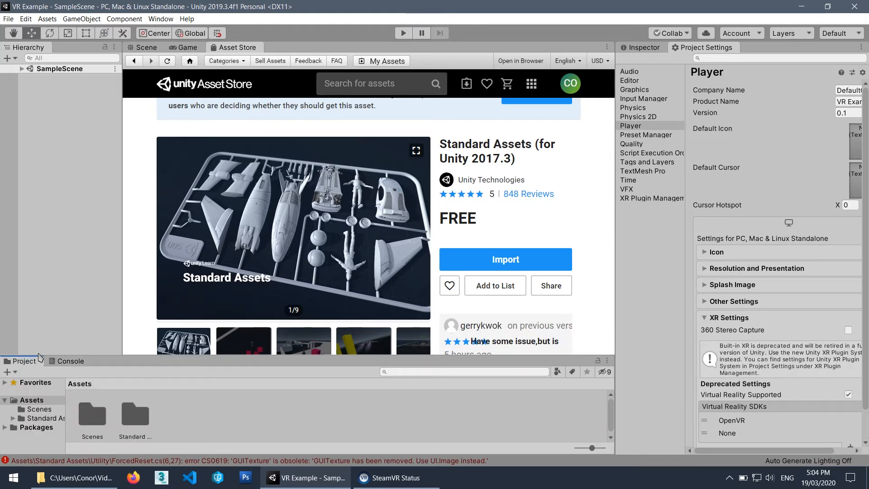
{"action": "left_click_drag", "start_coordinate": [39, 358], "coordinate": [62, 297]}
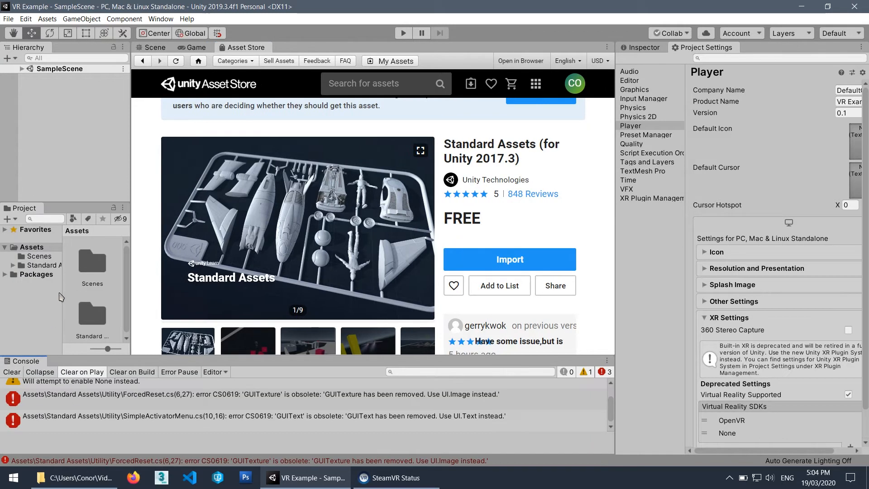
{"action": "middle_click", "coordinate": [33, 361]}
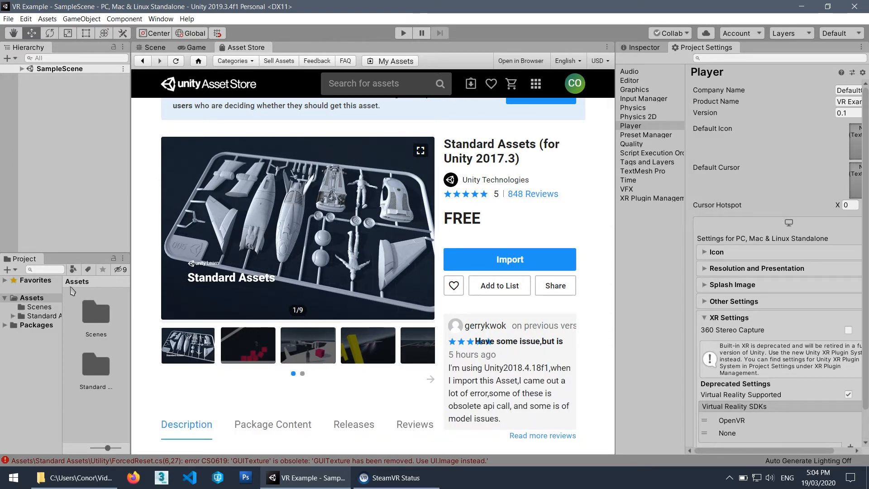
{"action": "left_click_drag", "start_coordinate": [131, 321], "coordinate": [154, 321]}
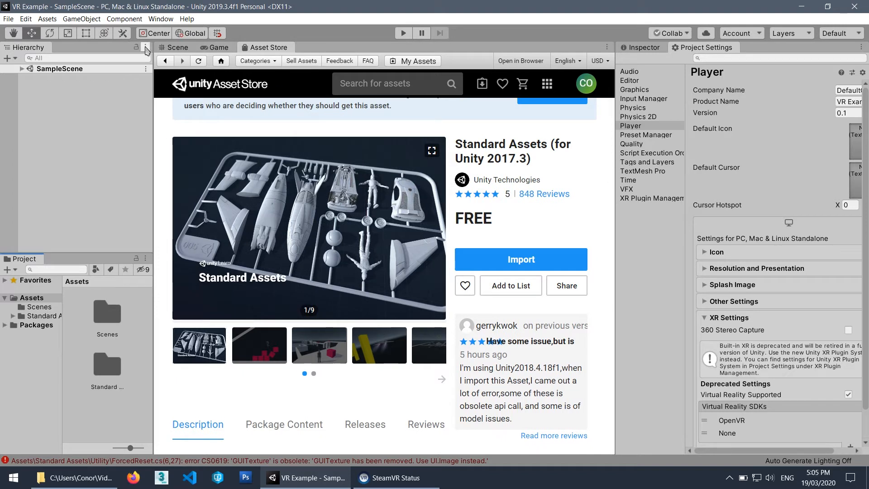
Show the Scene view and Inspector, narrow the Inspector, and widen the Hierarchy and Project column with its folder tree.
{"action": "left_click", "coordinate": [177, 48]}
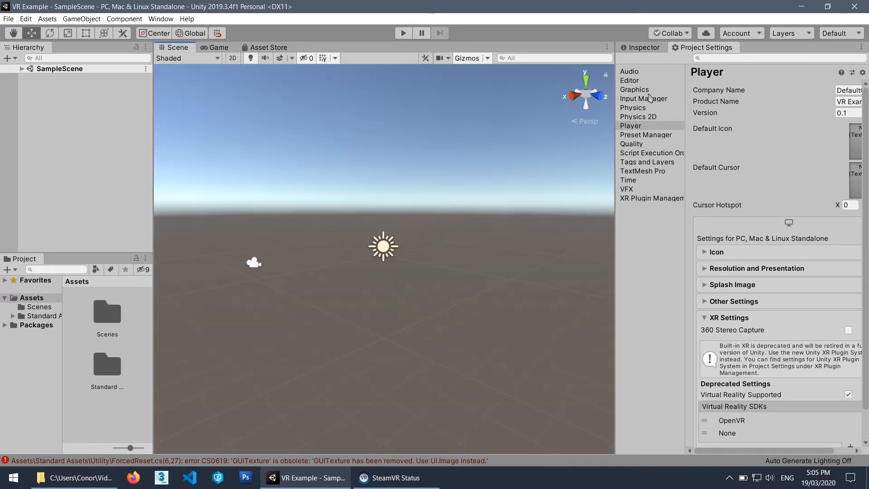
{"action": "left_click", "coordinate": [644, 47]}
{"action": "left_click_drag", "start_coordinate": [615, 141], "coordinate": [674, 140]}
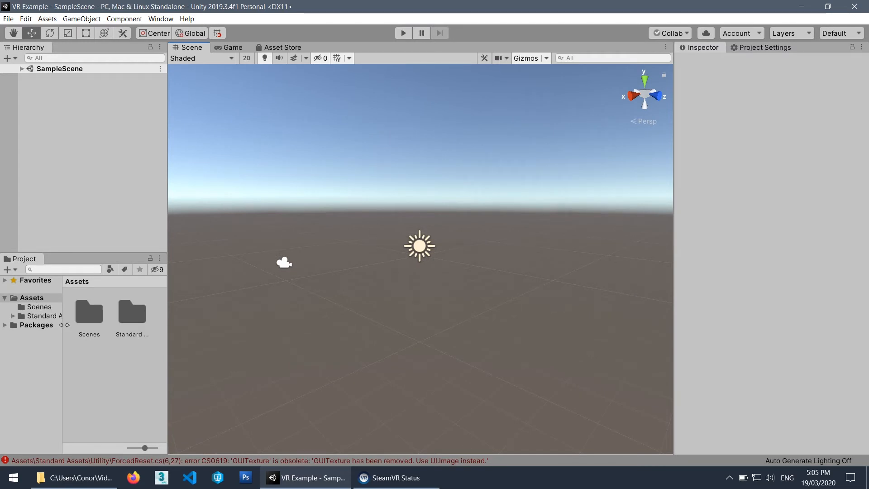
{"action": "left_click_drag", "start_coordinate": [62, 322], "coordinate": [77, 322]}
{"action": "left_click", "coordinate": [41, 307]}
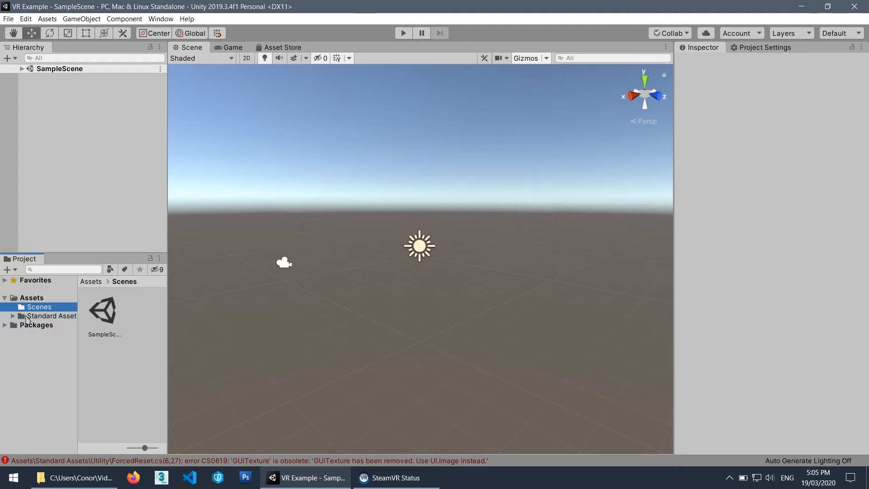
{"action": "left_click_drag", "start_coordinate": [167, 320], "coordinate": [188, 320]}
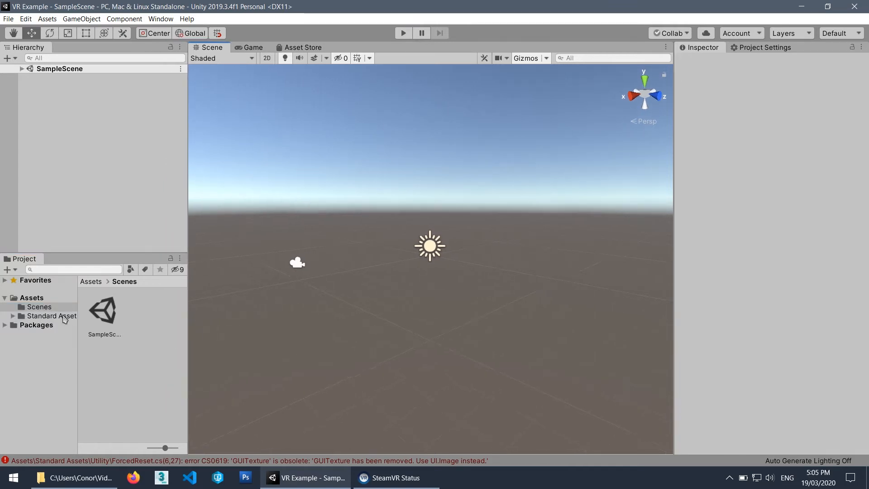
{"action": "left_click_drag", "start_coordinate": [78, 320], "coordinate": [94, 321]}
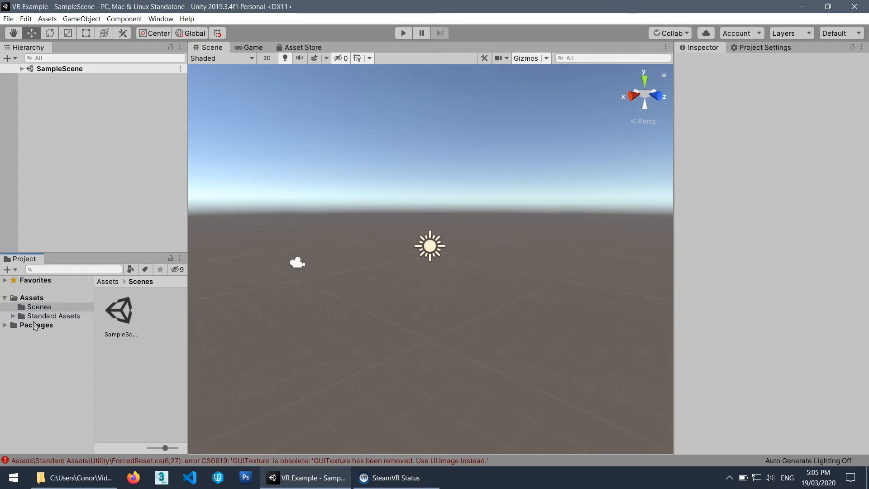
Add the FPSController prefab from Standard Assets > Characters > FirstPersonCharacter > Prefabs to SampleScene and expand it in the Hierarchy.
{"action": "left_click", "coordinate": [14, 317]}
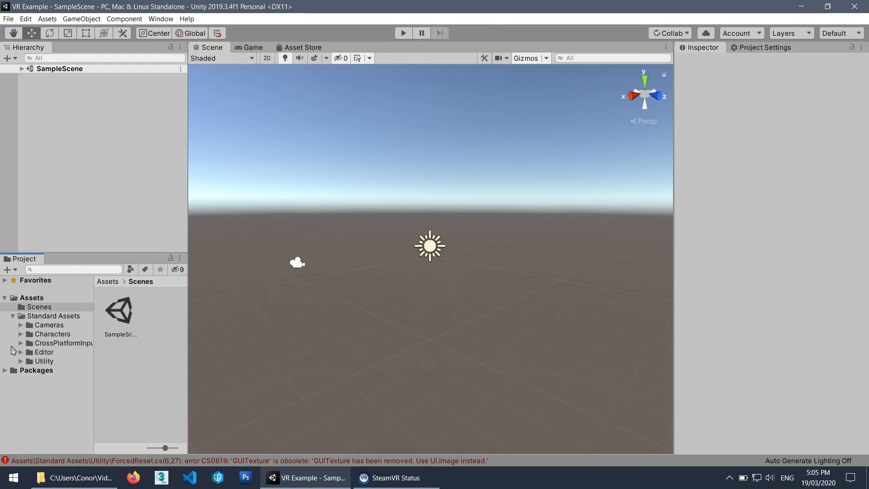
{"action": "left_click", "coordinate": [20, 334]}
{"action": "left_click", "coordinate": [64, 344]}
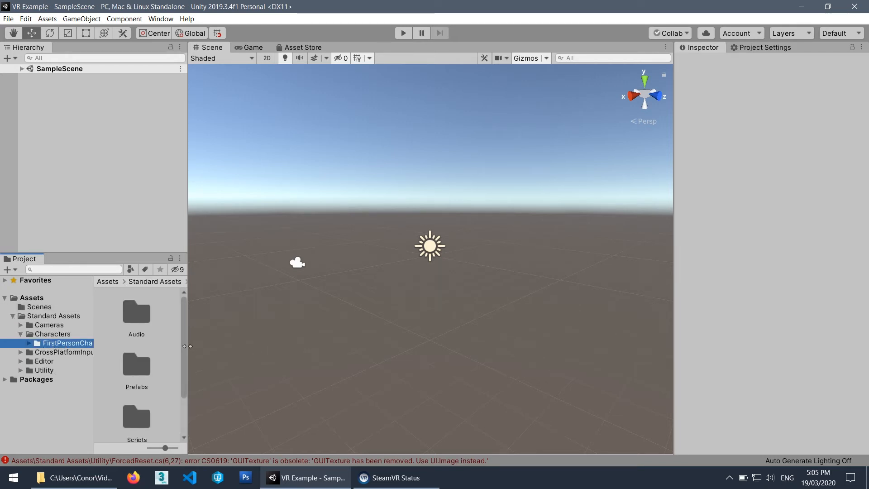
{"action": "left_click_drag", "start_coordinate": [188, 348], "coordinate": [203, 362]}
{"action": "left_click", "coordinate": [165, 447]}
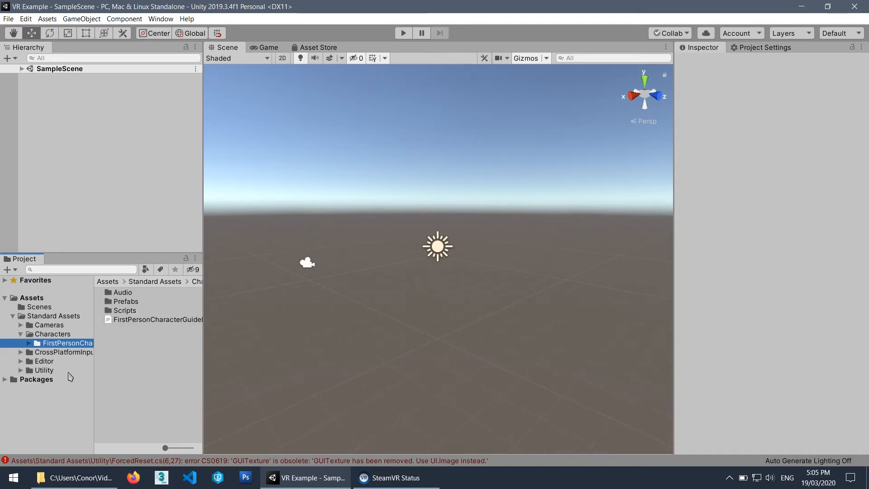
{"action": "double_click", "coordinate": [125, 302]}
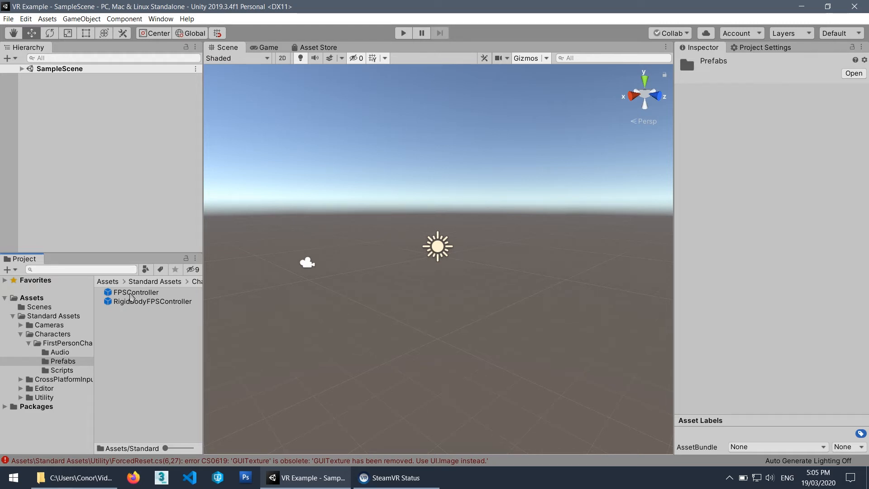
{"action": "left_click_drag", "start_coordinate": [130, 293], "coordinate": [135, 172]}
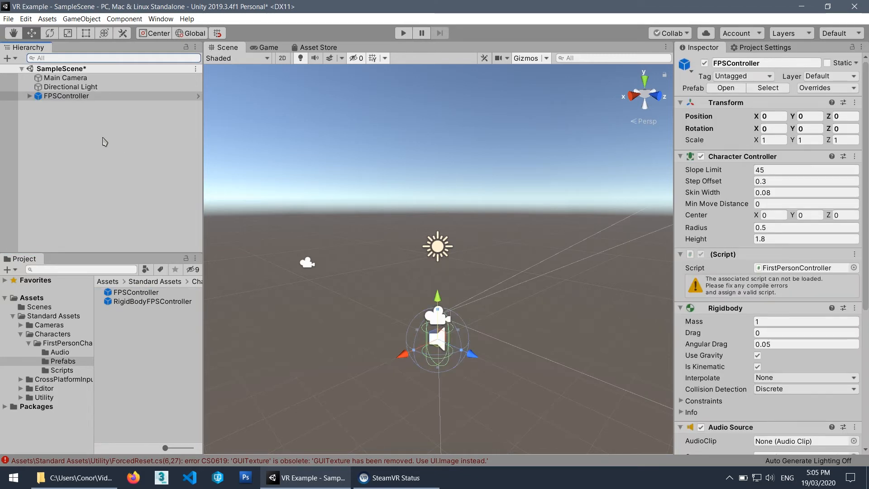
{"action": "left_click", "coordinate": [29, 96]}
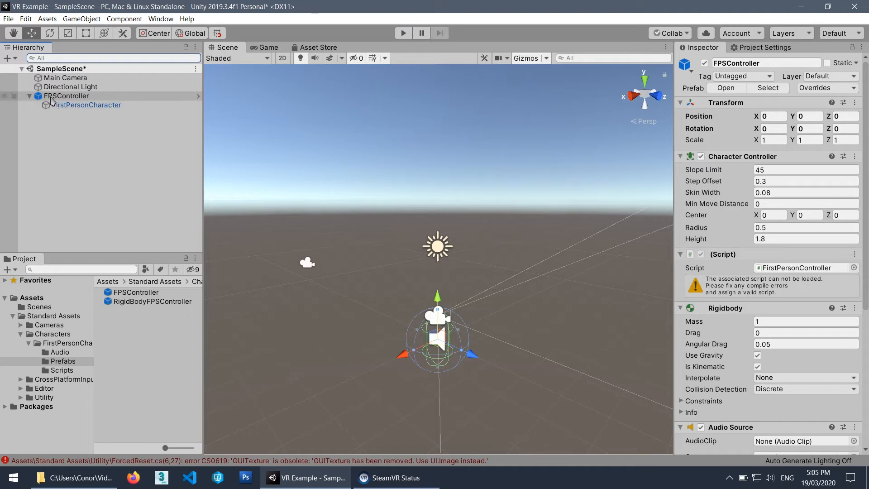
Examine the FPSController's camera, audio source and capsule collider from several angles in the Scene view.
{"action": "scroll", "coordinate": [376, 261], "scroll_direction": "up", "scroll_amount": 3}
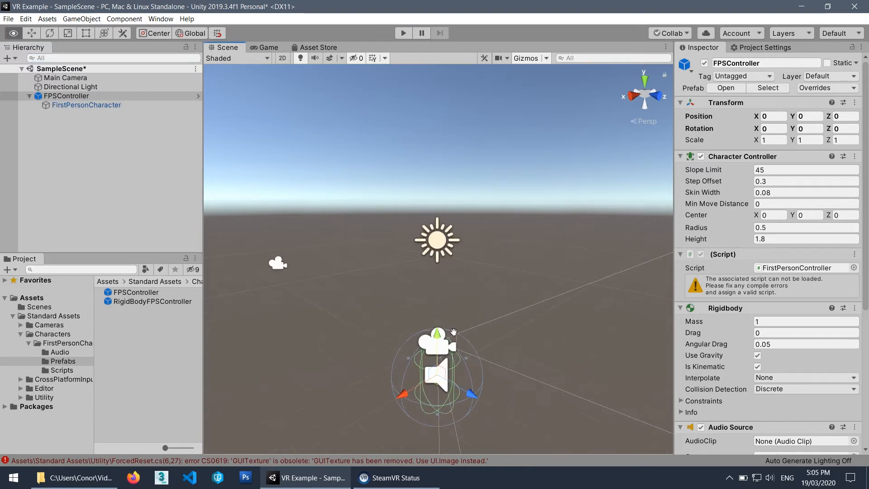
{"action": "middle_click_drag", "start_coordinate": [346, 379], "coordinate": [322, 263]}
{"action": "scroll", "coordinate": [322, 264], "scroll_direction": "up", "scroll_amount": 3}
{"action": "left_click_drag", "start_coordinate": [322, 263], "coordinate": [484, 287], "text": "alt"}
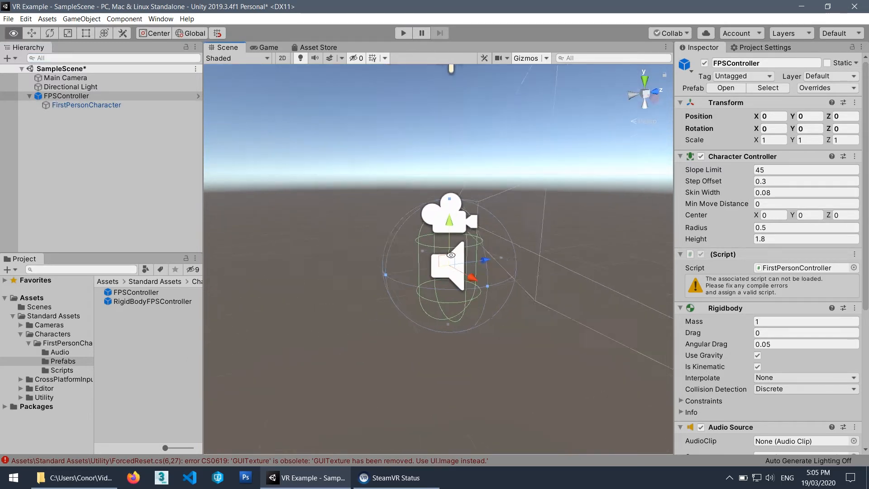
{"action": "middle_click_drag", "start_coordinate": [484, 286], "coordinate": [411, 295], "text": "alt"}
{"action": "scroll", "coordinate": [423, 256], "scroll_direction": "up", "scroll_amount": 3, "text": "alt"}
{"action": "middle_click_drag", "start_coordinate": [399, 249], "coordinate": [435, 260]}
{"action": "mouse_move", "coordinate": [432, 260]}
{"action": "left_mouse_down", "text": "alt"}
{"action": "mouse_move", "coordinate": [416, 257]}
{"action": "mouse_move", "coordinate": [433, 257]}
{"action": "left_mouse_up", "text": "alt"}
{"action": "scroll", "coordinate": [416, 257], "scroll_direction": "down", "scroll_amount": 2}
Disable the Main Camera object and check the camera settings of FirstPersonCharacter.
{"action": "left_click", "coordinate": [83, 79]}
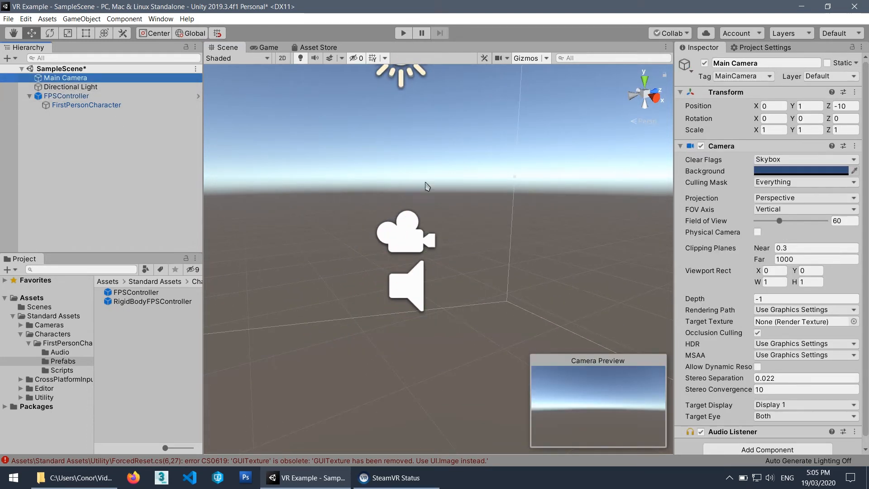
{"action": "left_click", "coordinate": [704, 63]}
{"action": "left_click", "coordinate": [86, 105]}
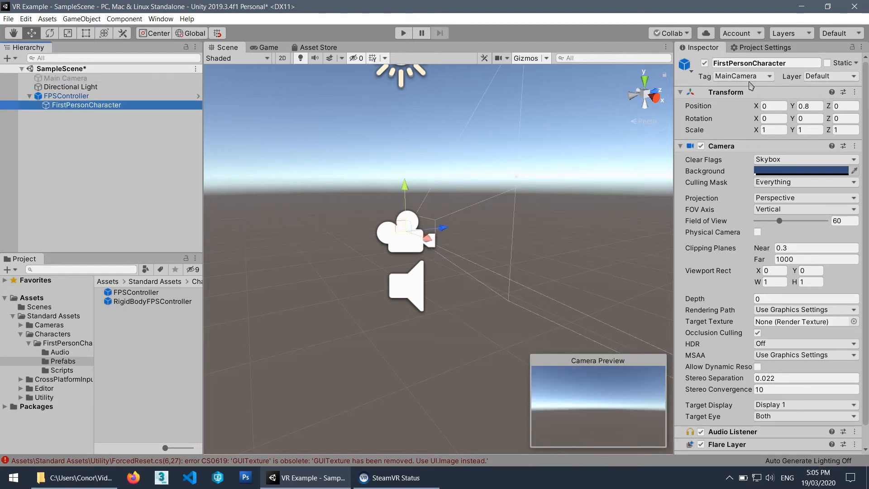
Raise the FPSController by setting its Y position to 1.
{"action": "left_click", "coordinate": [67, 96]}
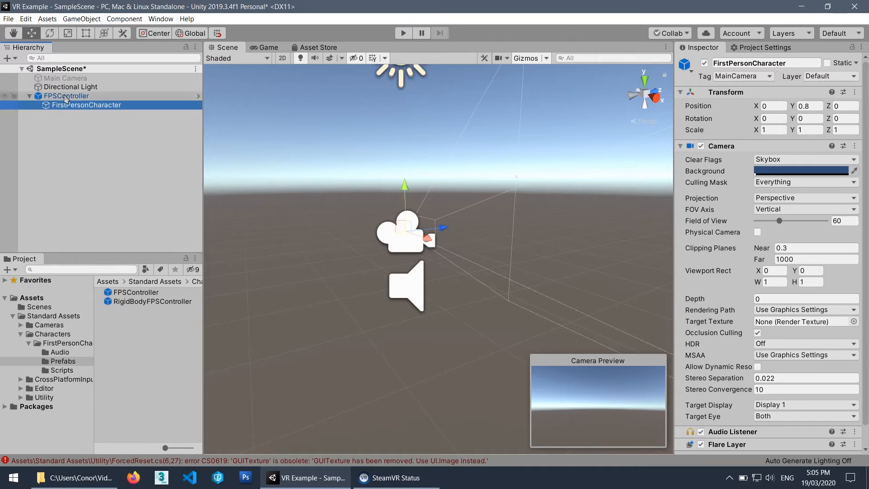
{"action": "left_click", "coordinate": [809, 117]}
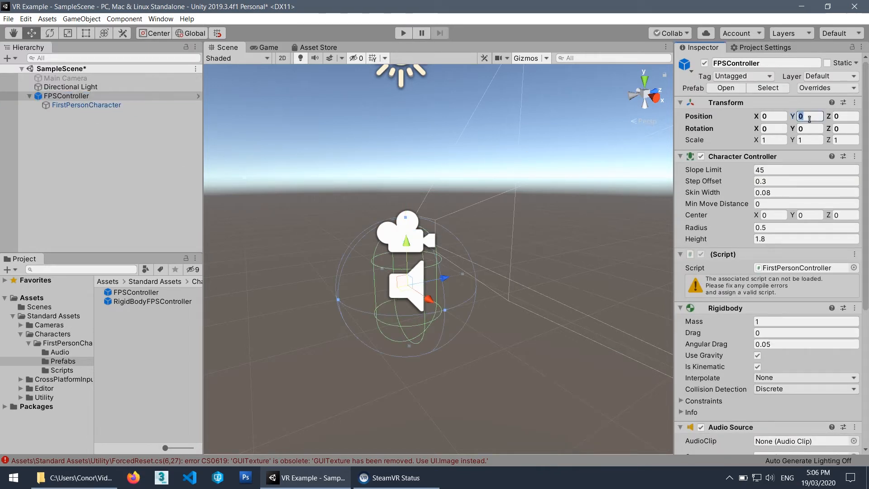
{"action": "type", "text": "1"}
{"action": "left_click_drag", "start_coordinate": [493, 231], "coordinate": [462, 215], "text": "alt"}
{"action": "scroll", "coordinate": [380, 212], "scroll_direction": "down", "scroll_amount": 6}
{"action": "scroll", "coordinate": [478, 223], "scroll_direction": "down", "scroll_amount": 3}
Create a 3D plane, set its position to X 0, Y 0, Z 0, and frame it in the Scene view.
{"action": "left_click", "coordinate": [80, 19]}
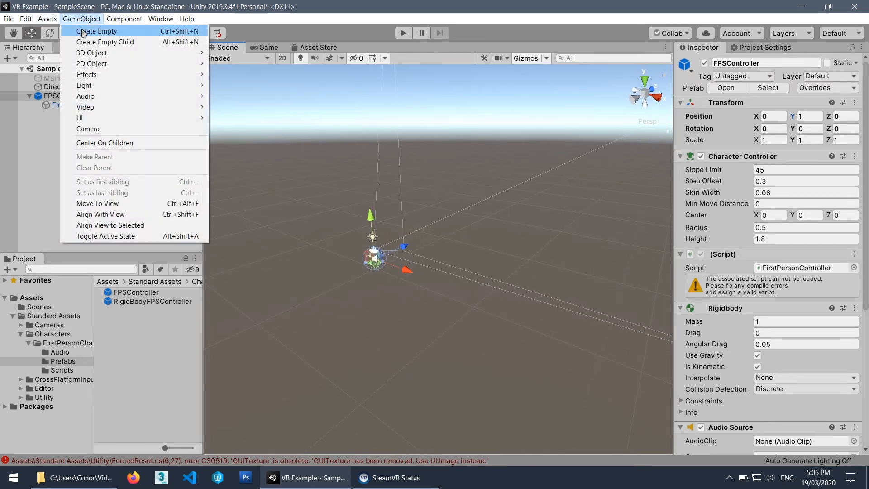
{"action": "mouse_move", "coordinate": [174, 53]}
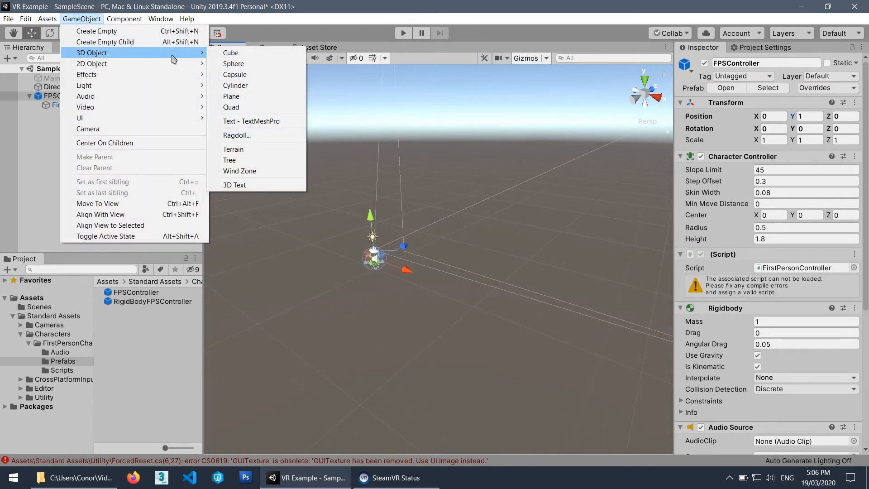
{"action": "left_click", "coordinate": [233, 96]}
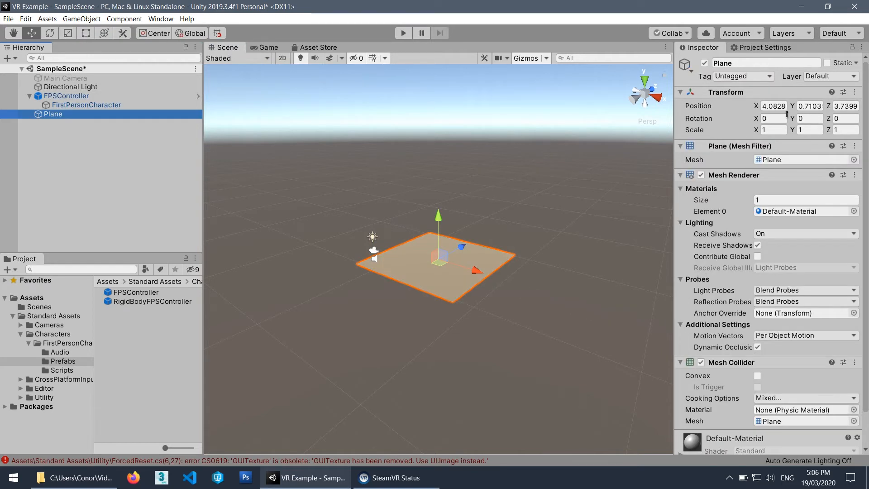
{"action": "left_click", "coordinate": [774, 106]}
{"action": "type", "text": "0"}
{"action": "key", "text": "Tab"}
{"action": "type", "text": "0"}
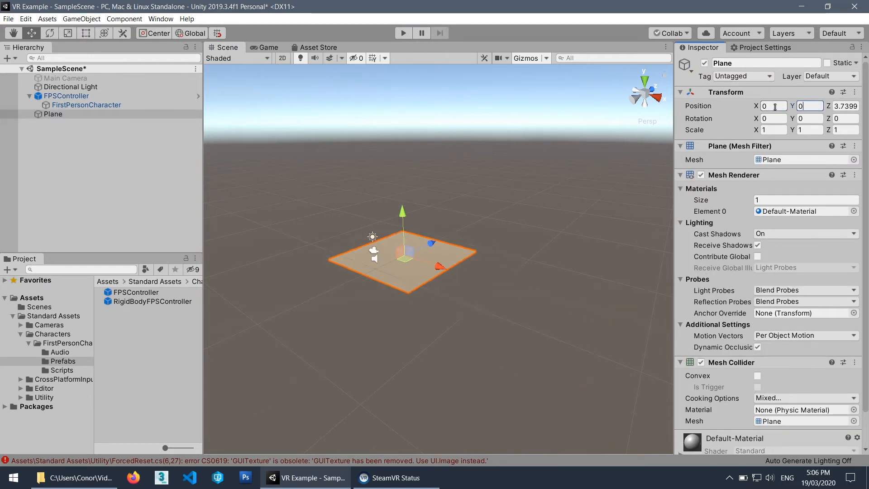
{"action": "key", "text": "Tab"}
{"action": "type", "text": "0"}
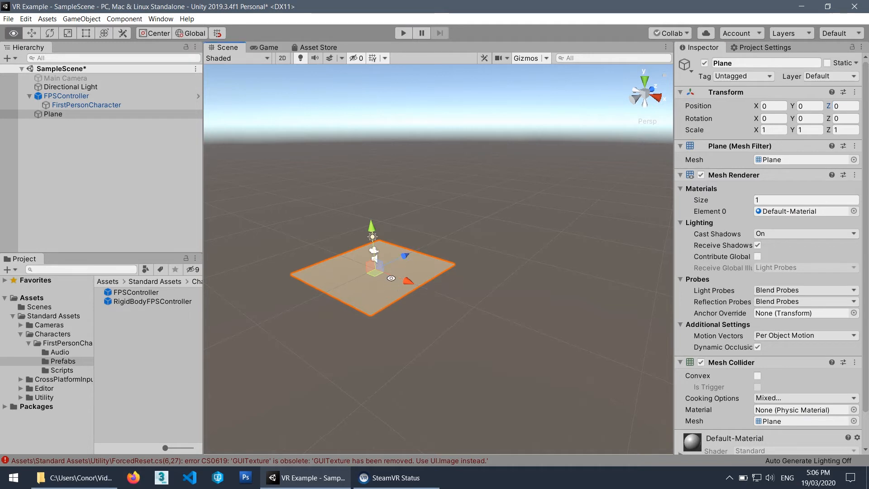
{"action": "left_click_drag", "start_coordinate": [390, 277], "coordinate": [541, 248], "text": "alt"}
{"action": "right_click_drag", "start_coordinate": [453, 257], "coordinate": [506, 256], "text": "alt"}
{"action": "key", "text": "f"}
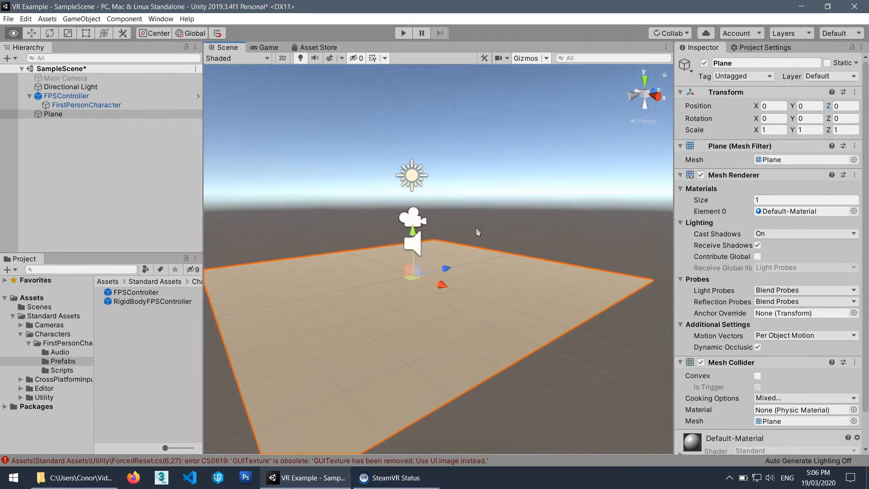
Try to run the scene, and open the Console as a floating window to read the compile errors.
{"action": "left_click", "coordinate": [402, 33]}
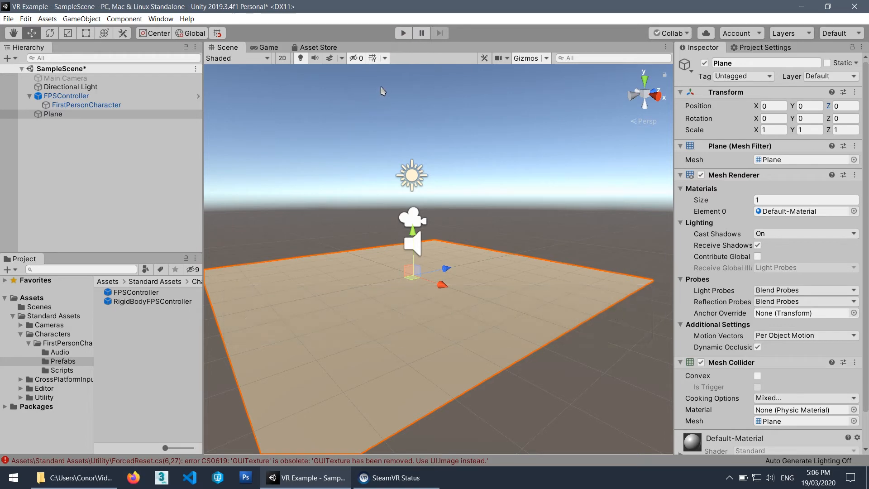
{"action": "left_click", "coordinate": [166, 399]}
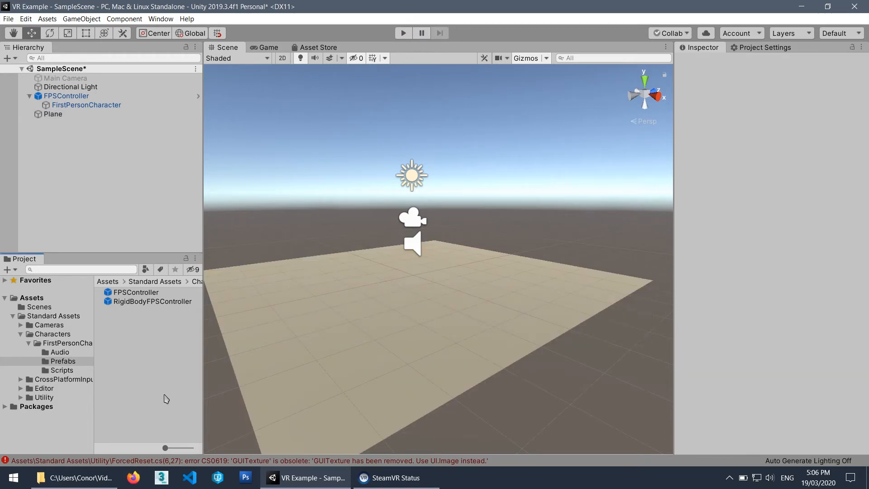
{"action": "left_click", "coordinate": [116, 461]}
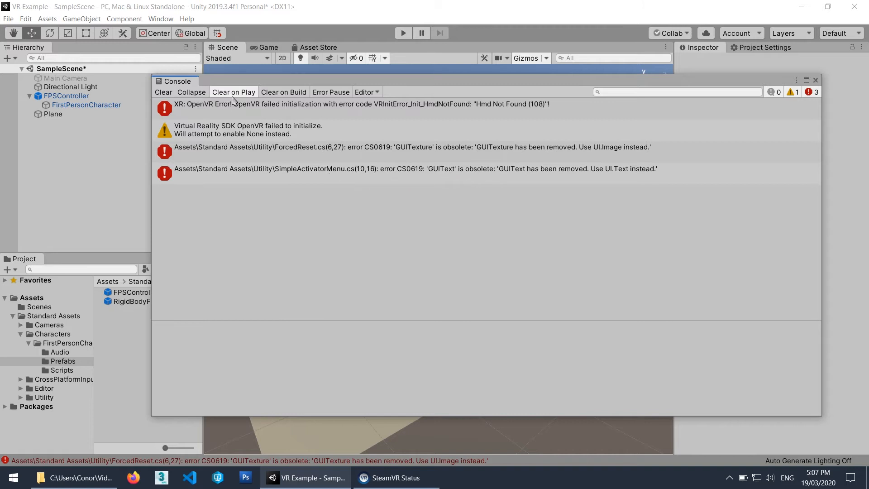
{"action": "left_click_drag", "start_coordinate": [217, 86], "coordinate": [235, 107]}
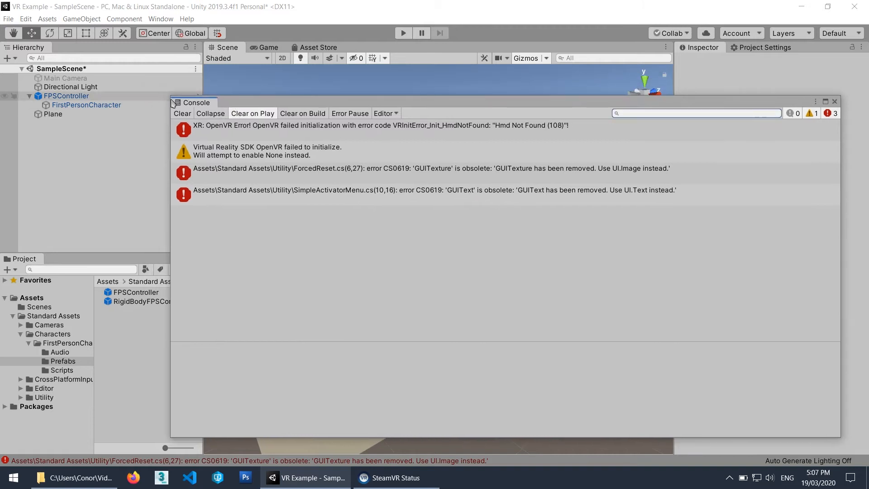
Delete the ForcedReset script from the Utility folder of Standard Assets.
{"action": "left_click_drag", "start_coordinate": [167, 96], "coordinate": [254, 166]}
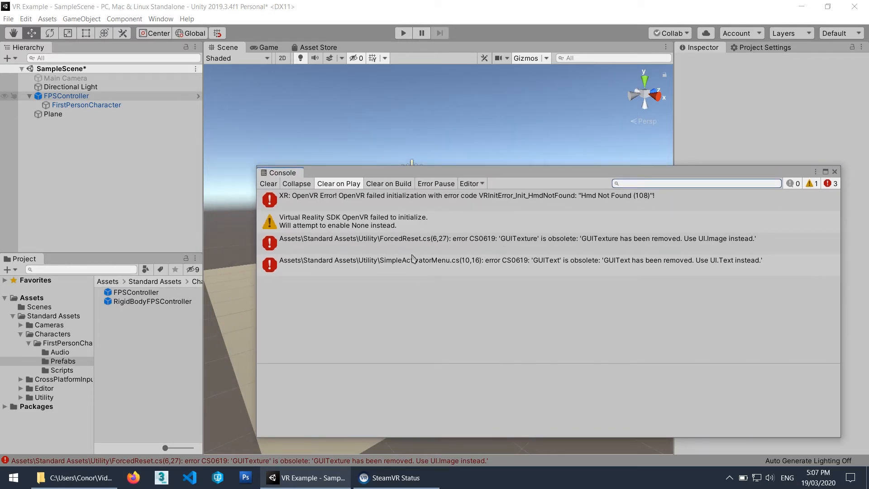
{"action": "left_click", "coordinate": [20, 334]}
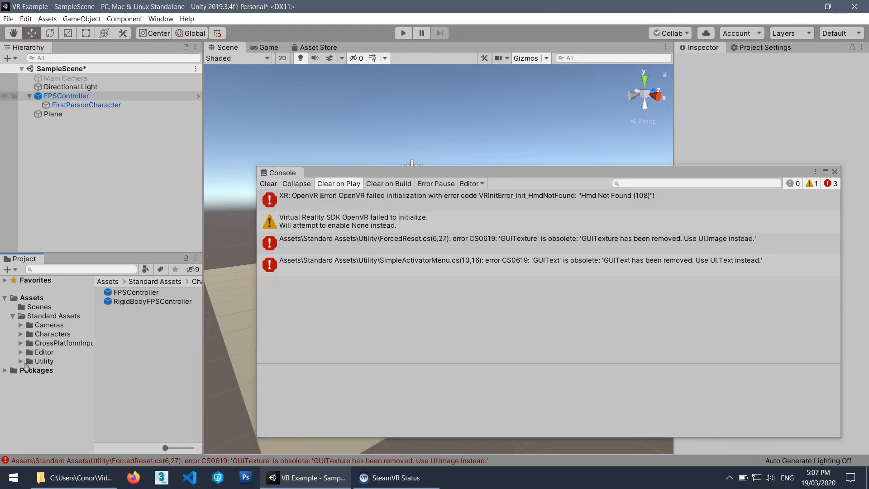
{"action": "left_click", "coordinate": [20, 361]}
{"action": "left_click", "coordinate": [46, 364]}
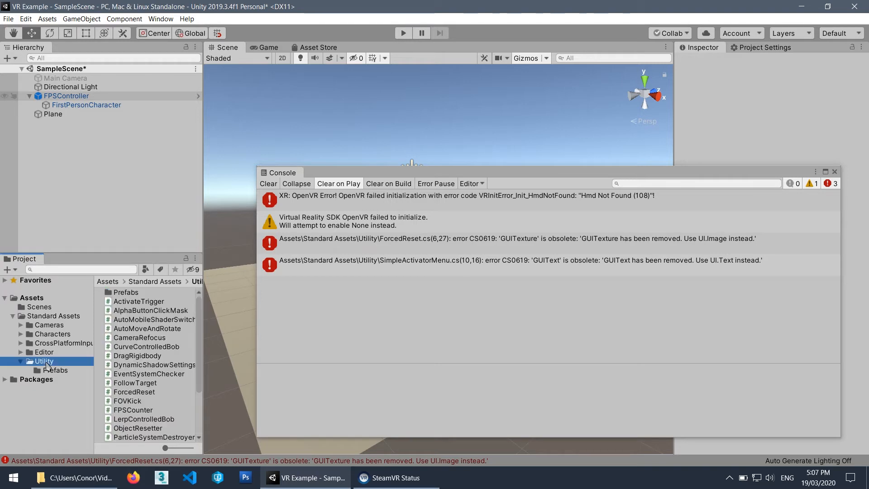
{"action": "left_click", "coordinate": [136, 392]}
{"action": "right_click", "coordinate": [135, 392]}
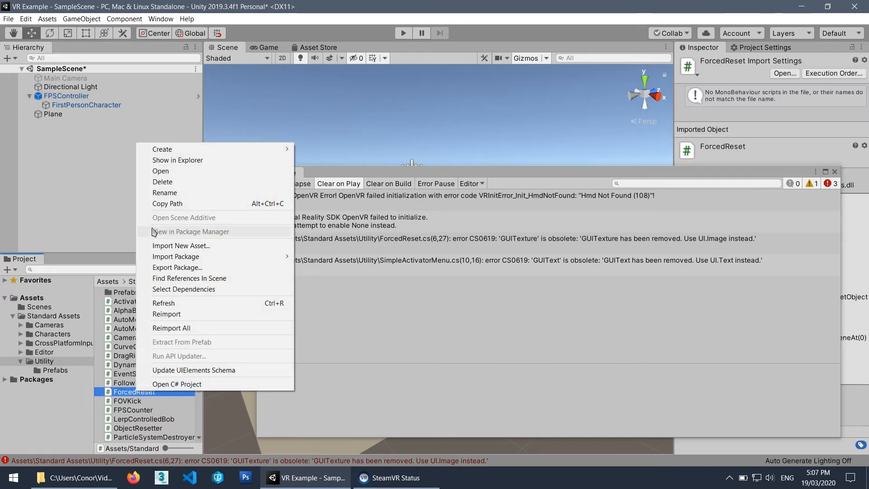
{"action": "left_click", "coordinate": [163, 181]}
{"action": "left_click", "coordinate": [451, 256]}
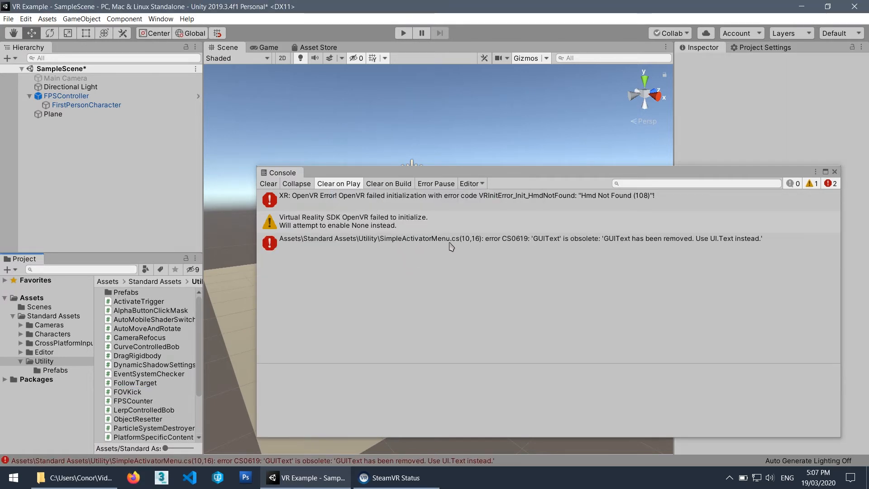
Delete the SimpleActivatorMenu script from the same Utility folder.
{"action": "scroll", "coordinate": [199, 405], "scroll_direction": "down", "scroll_amount": 3}
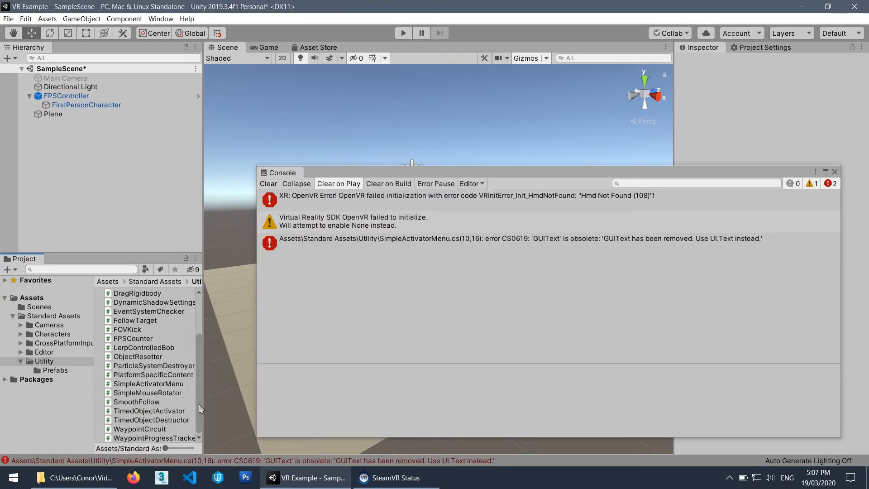
{"action": "left_click", "coordinate": [145, 385]}
{"action": "right_click", "coordinate": [140, 385]}
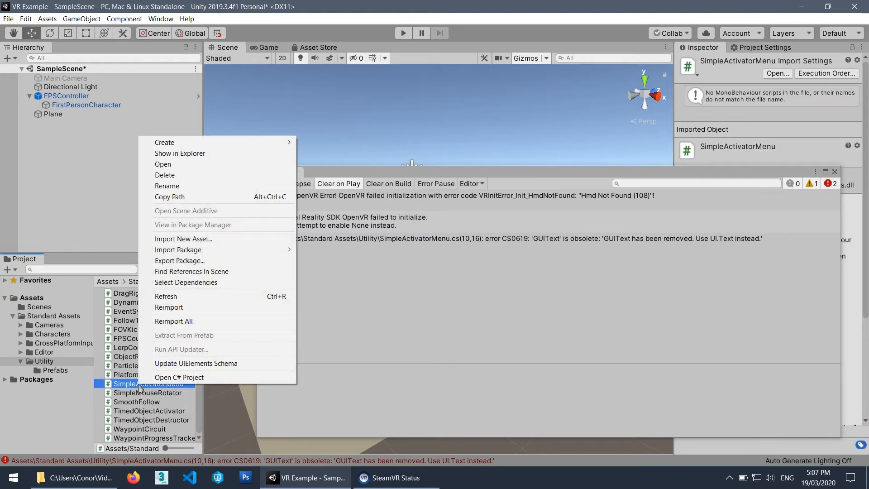
{"action": "left_click", "coordinate": [176, 175]}
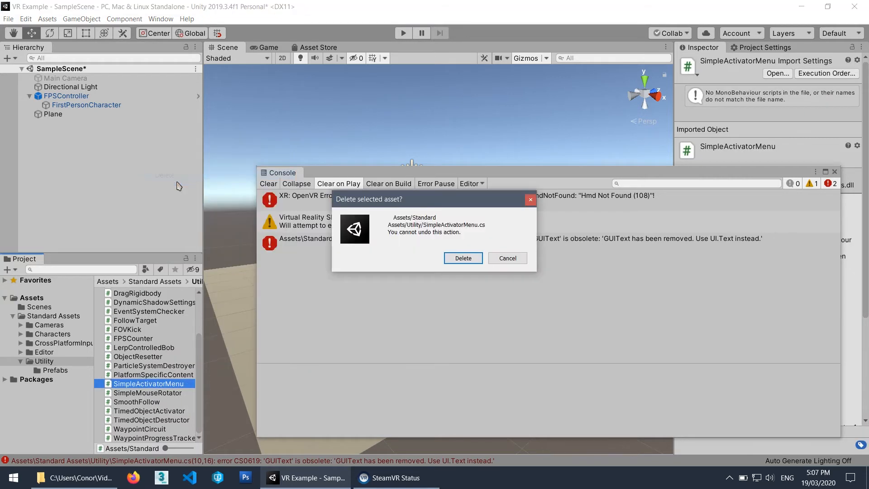
{"action": "left_click", "coordinate": [452, 259]}
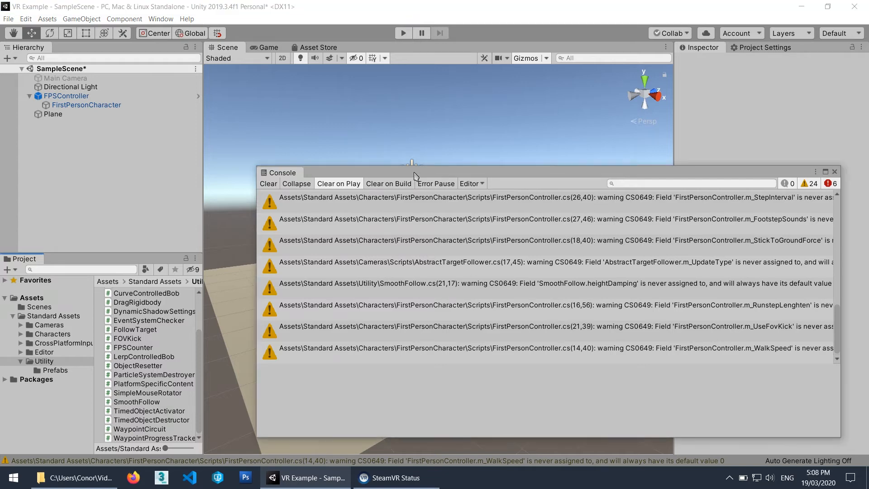
Read the remaining compile errors, delete the Water folder from the Editor folder of Standard Assets, and clear the Console.
{"action": "left_click_drag", "start_coordinate": [418, 176], "coordinate": [293, 136]}
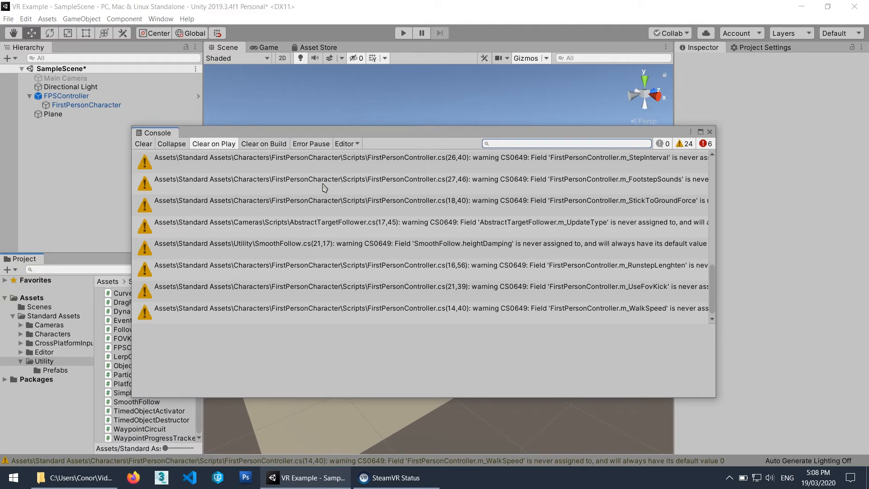
{"action": "scroll", "coordinate": [395, 209], "scroll_direction": "up", "scroll_amount": 10}
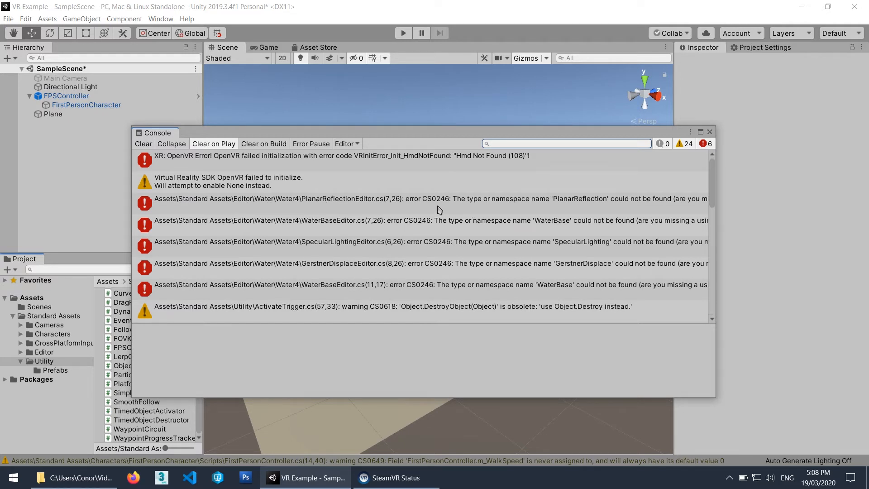
{"action": "middle_click", "coordinate": [161, 133]}
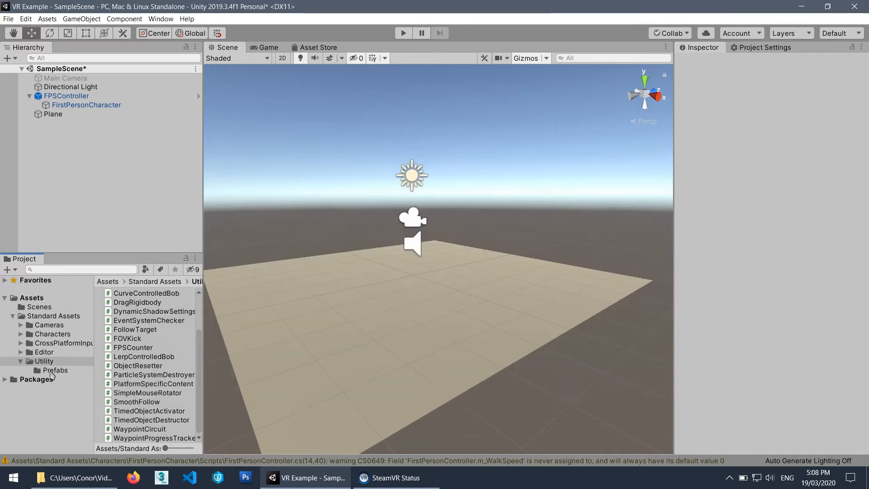
{"action": "left_click", "coordinate": [44, 352]}
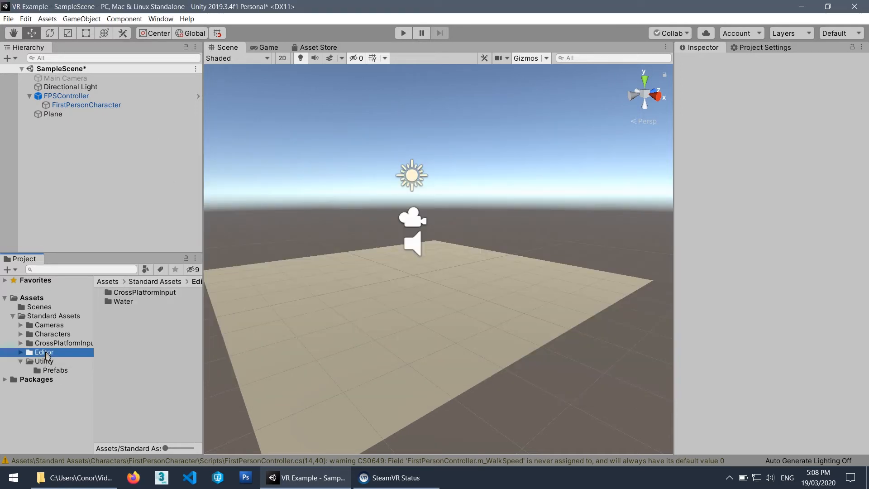
{"action": "left_click", "coordinate": [123, 301]}
{"action": "right_click", "coordinate": [123, 301]}
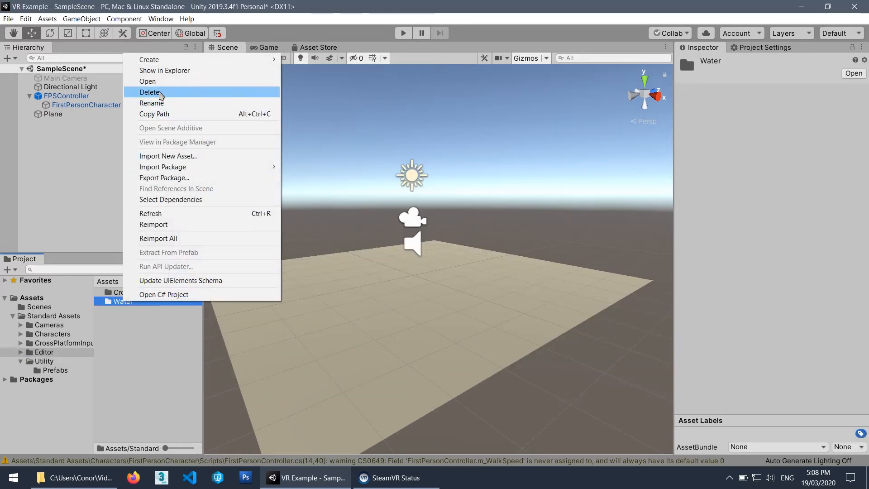
{"action": "left_click", "coordinate": [150, 92]}
{"action": "left_click", "coordinate": [455, 259]}
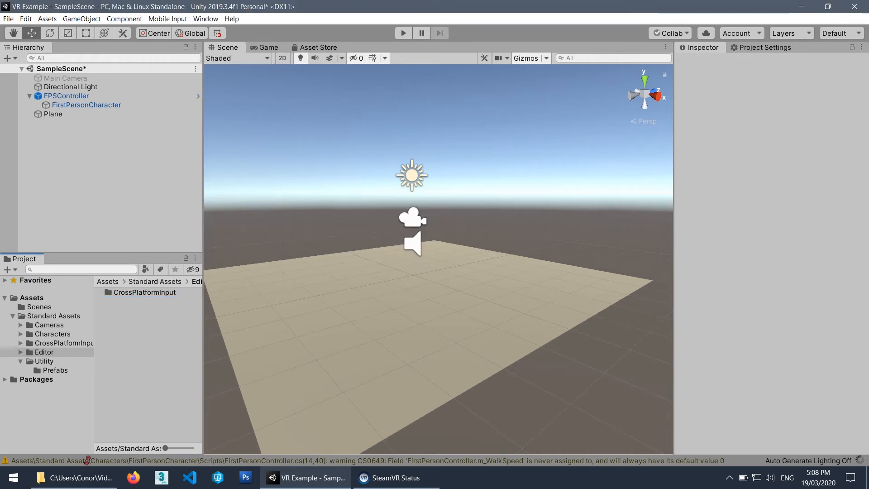
{"action": "left_click", "coordinate": [141, 461]}
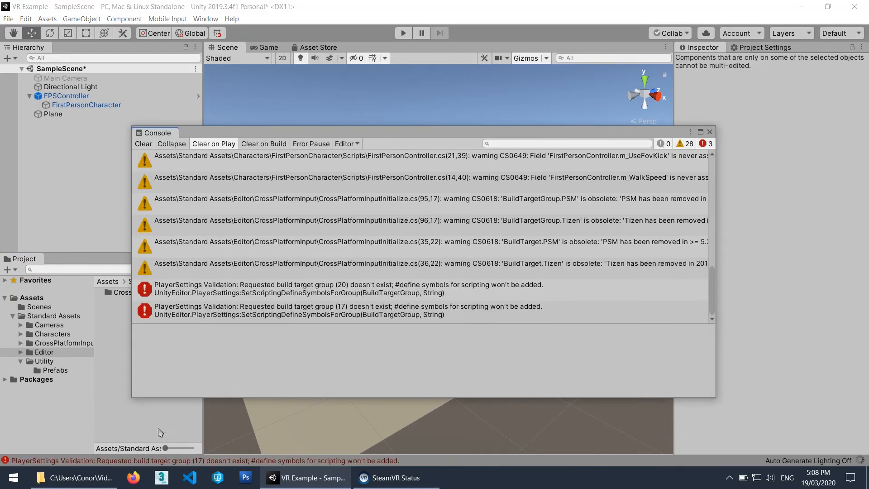
{"action": "left_click", "coordinate": [151, 144]}
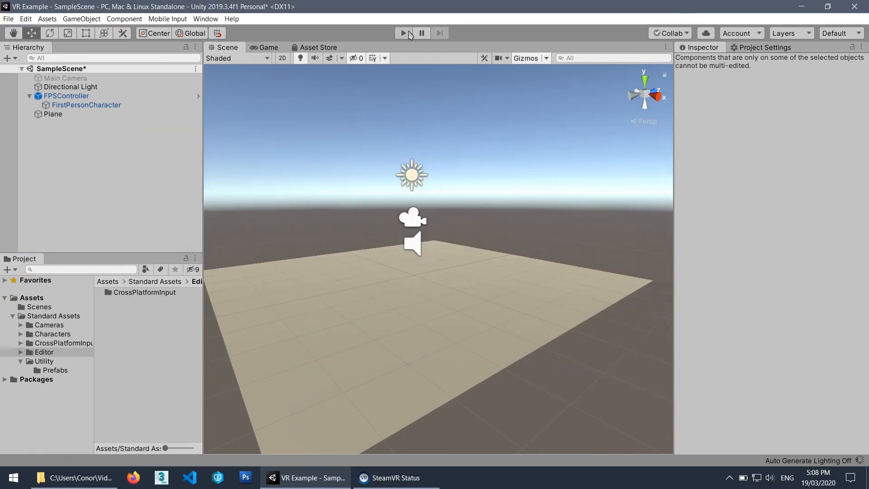
Play-test the scene by walking the FPSController around the plane in all directions, and stop playback.
{"action": "left_click", "coordinate": [403, 33]}
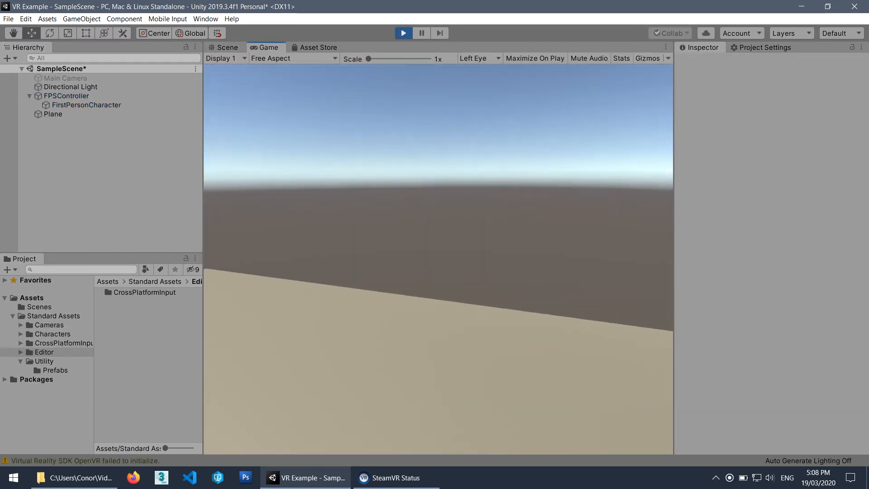
{"action": "key", "text": "w"}
{"action": "key", "text": "w"}
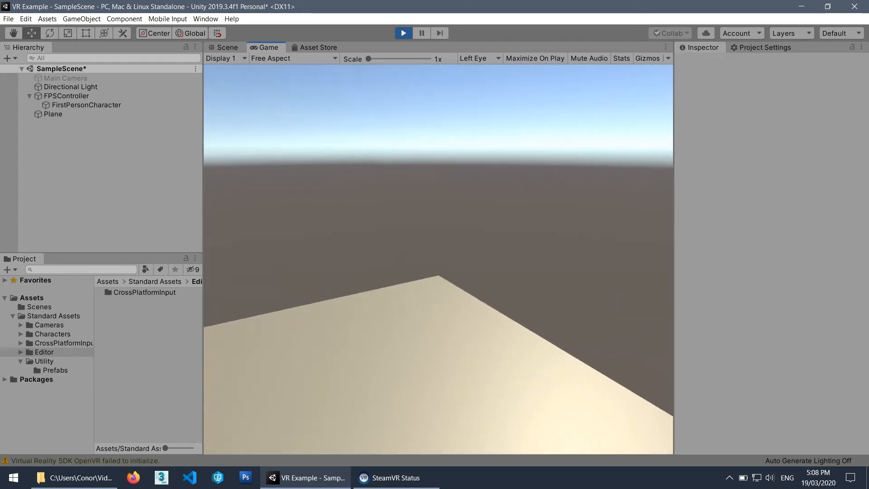
{"action": "key", "text": "w"}
{"action": "key", "text": "w"}
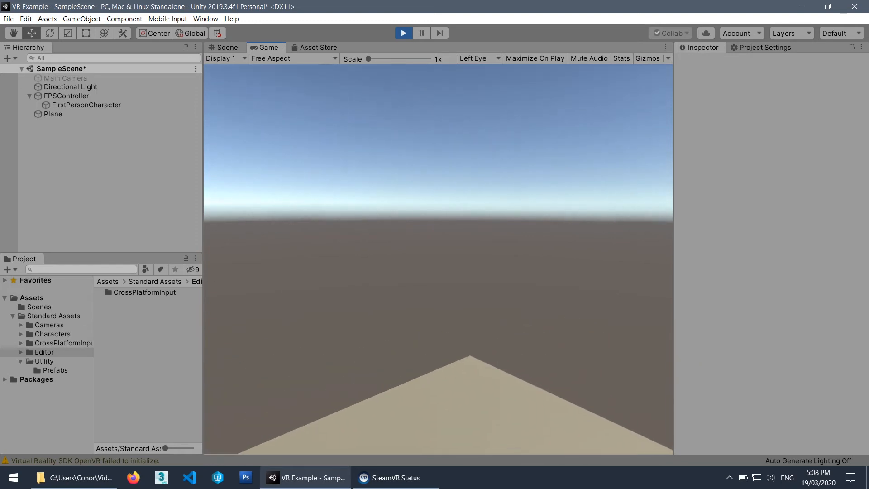
{"action": "key", "text": "s"}
{"action": "key", "text": "d"}
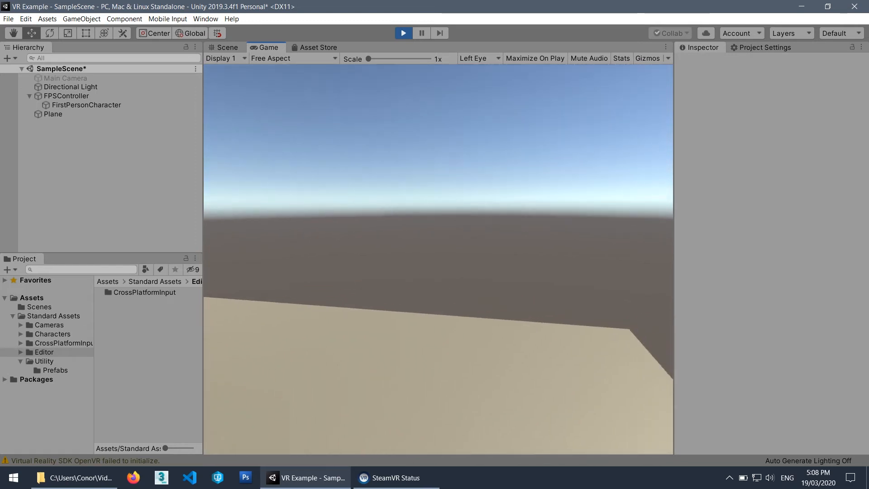
{"action": "key", "text": "a"}
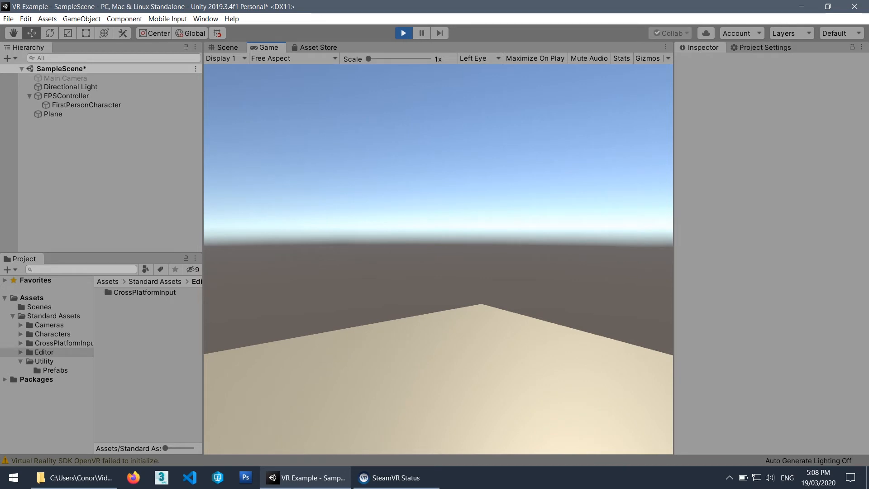
{"action": "key", "text": "ctrl+p"}
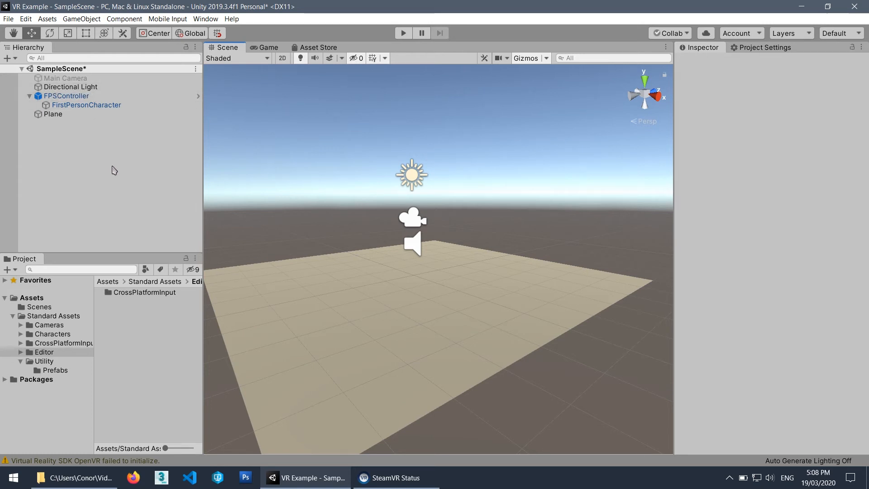
Show the Player page with its XR Settings in Project Settings and widen the panel slightly.
{"action": "left_click", "coordinate": [763, 47]}
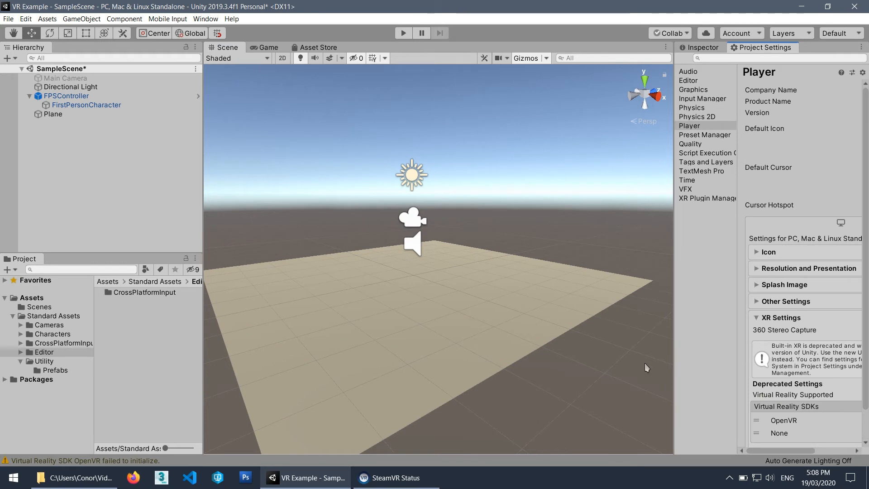
{"action": "left_click_drag", "start_coordinate": [673, 362], "coordinate": [658, 361]}
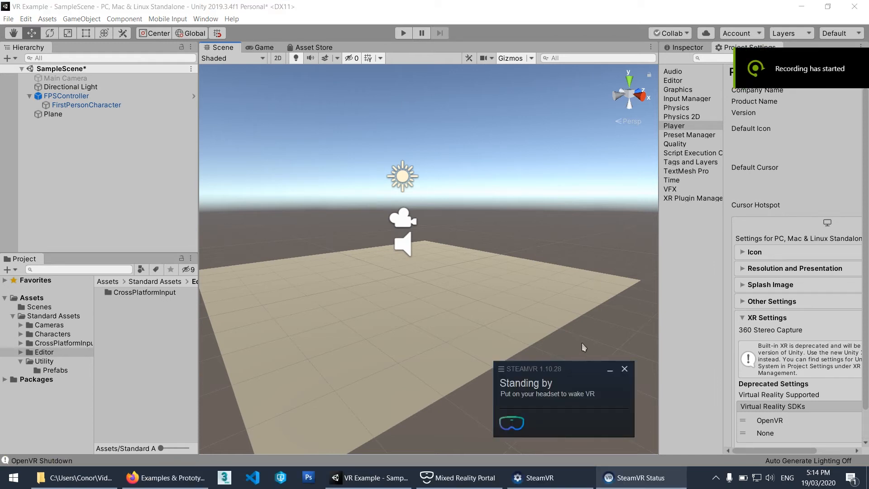
Check the headset status in Mixed Reality Portal, and return to Unity to run and stop the scene in VR.
{"action": "left_click", "coordinate": [460, 477]}
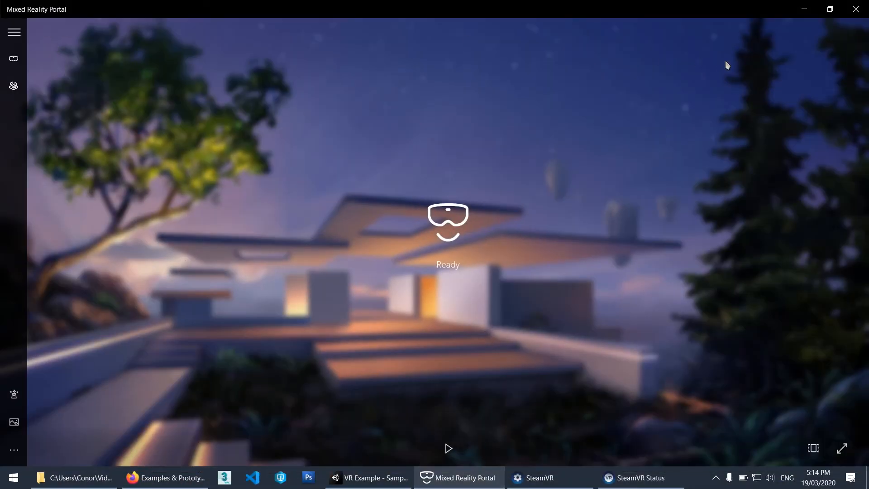
{"action": "left_click", "coordinate": [803, 9]}
{"action": "left_click_drag", "start_coordinate": [551, 370], "coordinate": [580, 374]}
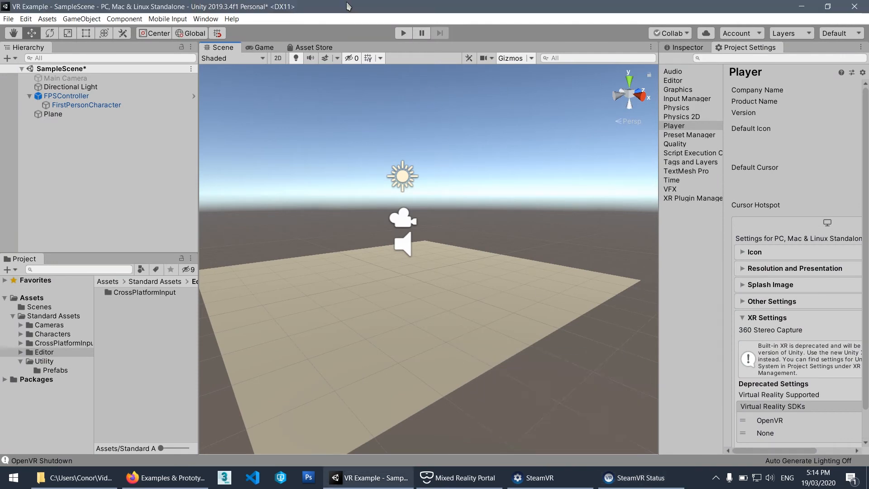
{"action": "left_click", "coordinate": [403, 33]}
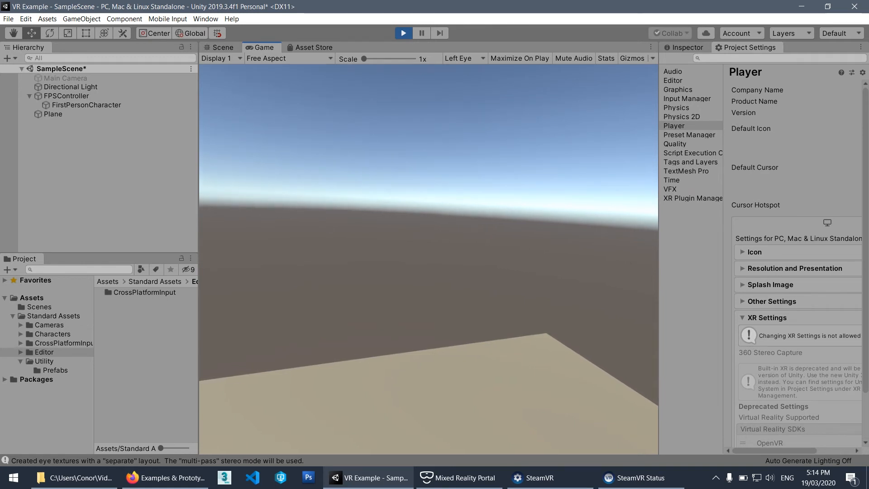
{"action": "key", "text": "ctrl+p"}
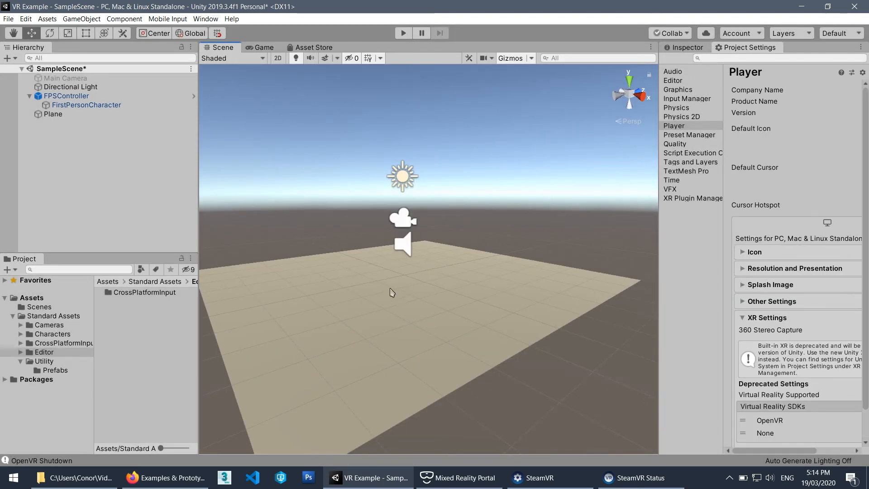
Switch to Firefox, find the VR Template project on the course's Examples & Prototypes page, and return to Unity.
{"action": "left_click", "coordinate": [169, 478]}
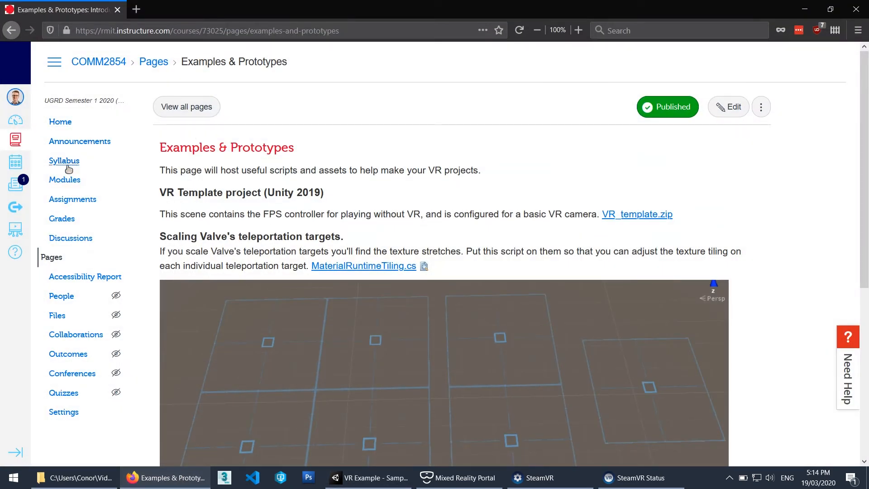
{"action": "left_click", "coordinate": [51, 257]}
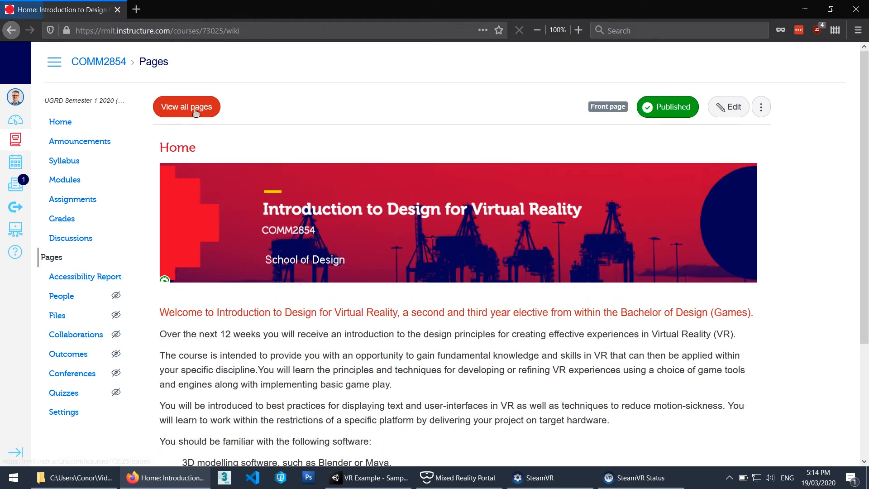
{"action": "left_click", "coordinate": [188, 107]}
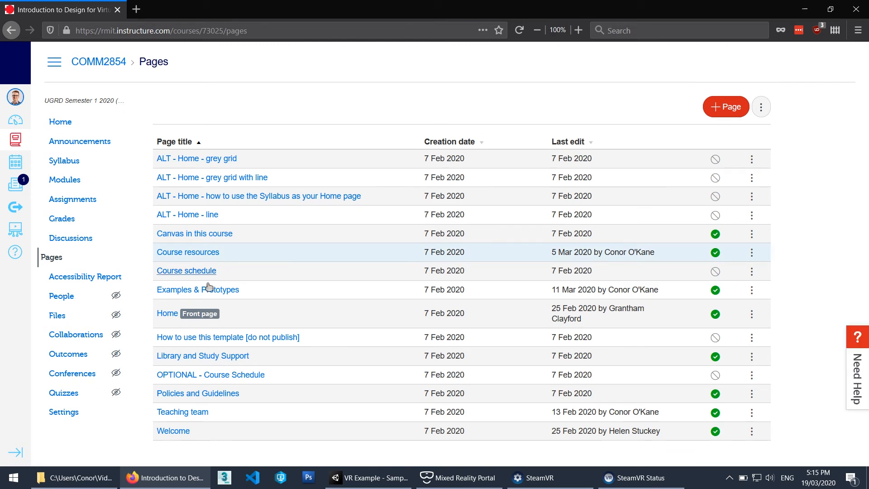
{"action": "left_click", "coordinate": [205, 290]}
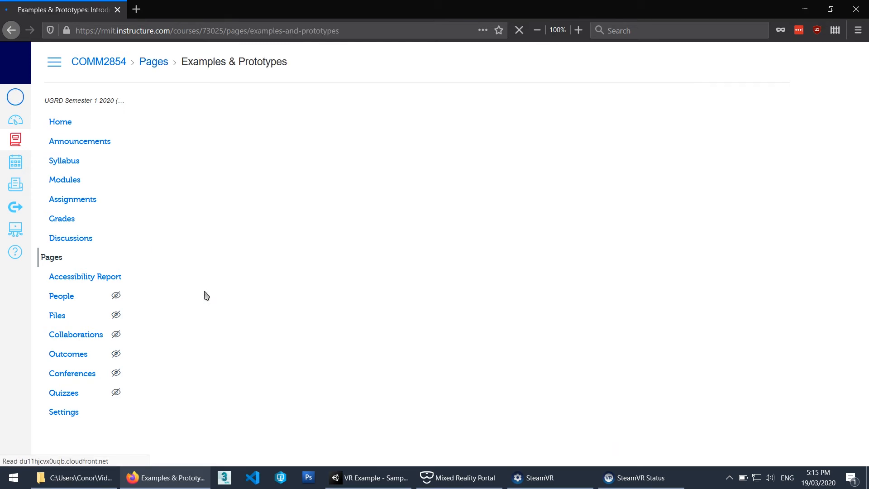
{"action": "left_click_drag", "start_coordinate": [161, 192], "coordinate": [696, 217]}
{"action": "left_click", "coordinate": [685, 218]}
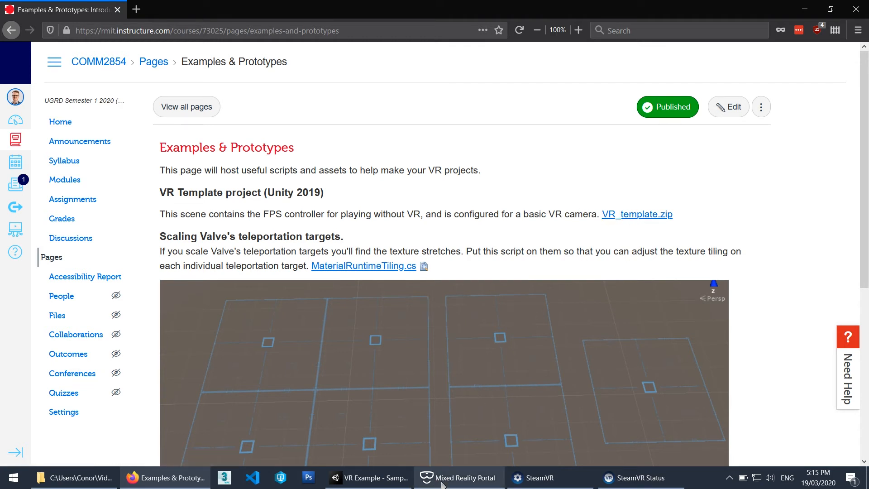
{"action": "left_click", "coordinate": [374, 478]}
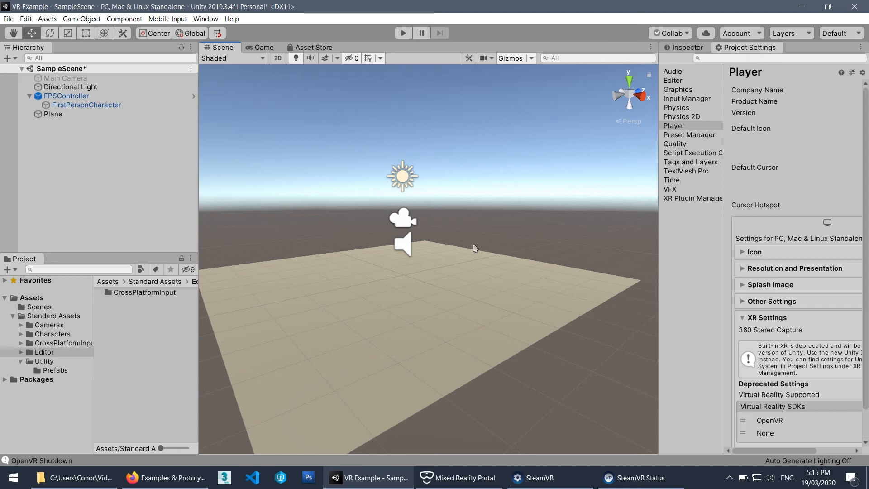
{"action": "middle_click_drag", "start_coordinate": [434, 240], "coordinate": [435, 245]}
{"action": "left_click_drag", "start_coordinate": [435, 245], "coordinate": [389, 213], "text": "alt"}
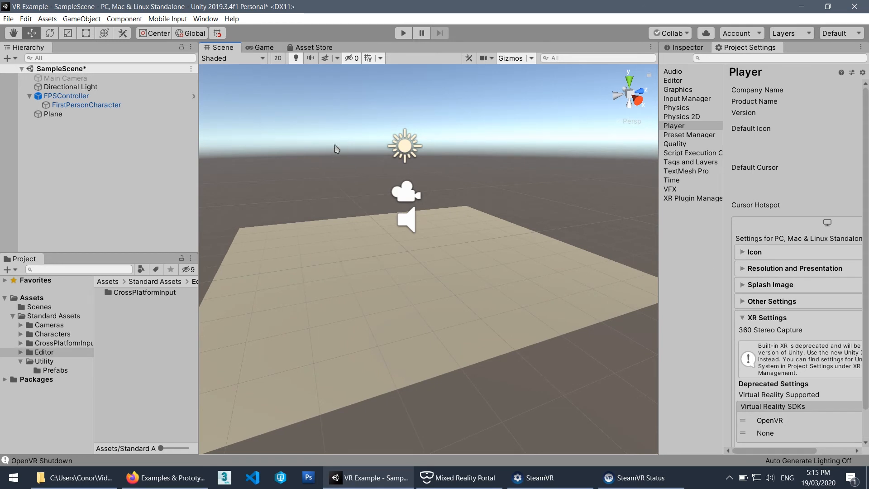
{"action": "left_click_drag", "start_coordinate": [364, 186], "coordinate": [317, 109], "text": "alt"}
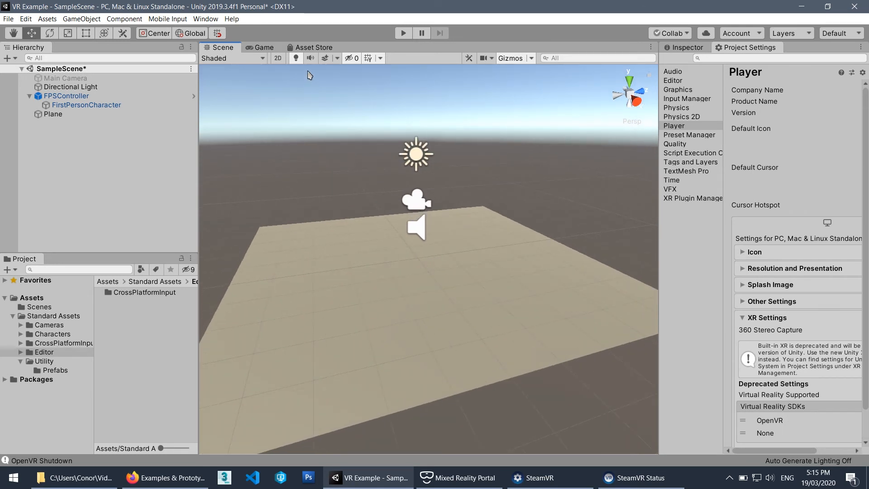
Search the Asset Store for "steam vr" and open the SteamVR Plugin page.
{"action": "left_click", "coordinate": [309, 50]}
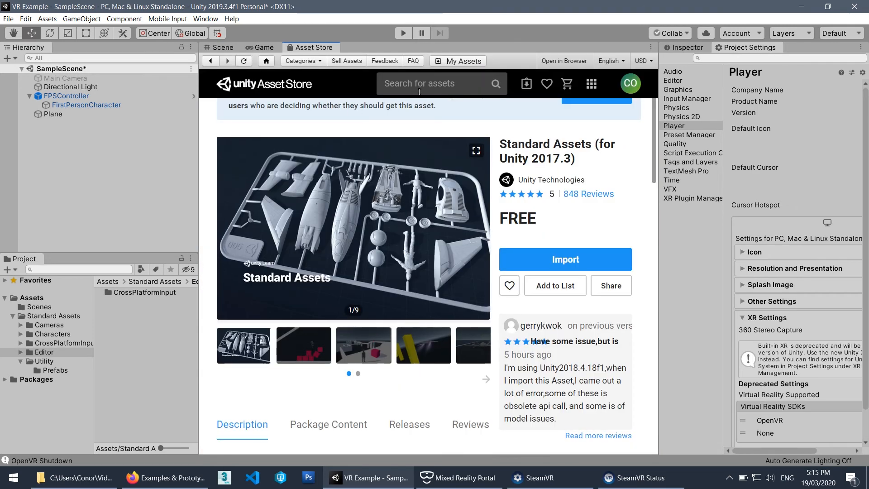
{"action": "left_click", "coordinate": [439, 87]}
{"action": "type", "text": "steam v"}
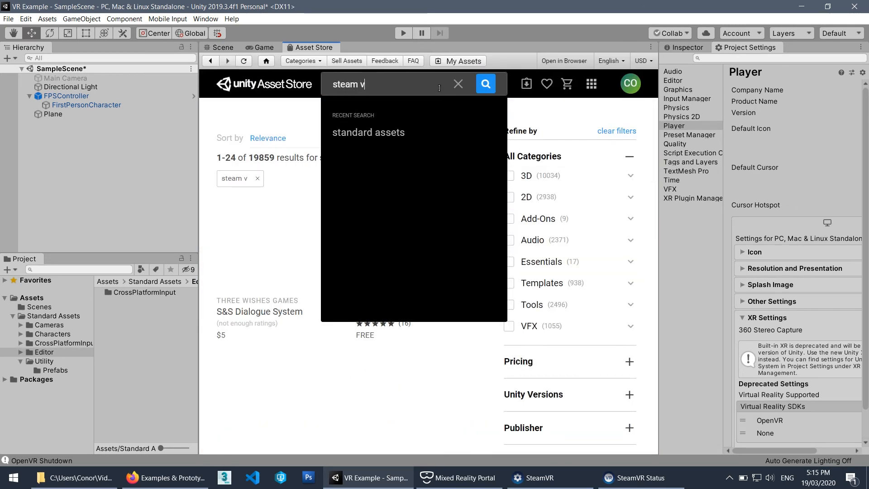
{"action": "type", "text": "r"}
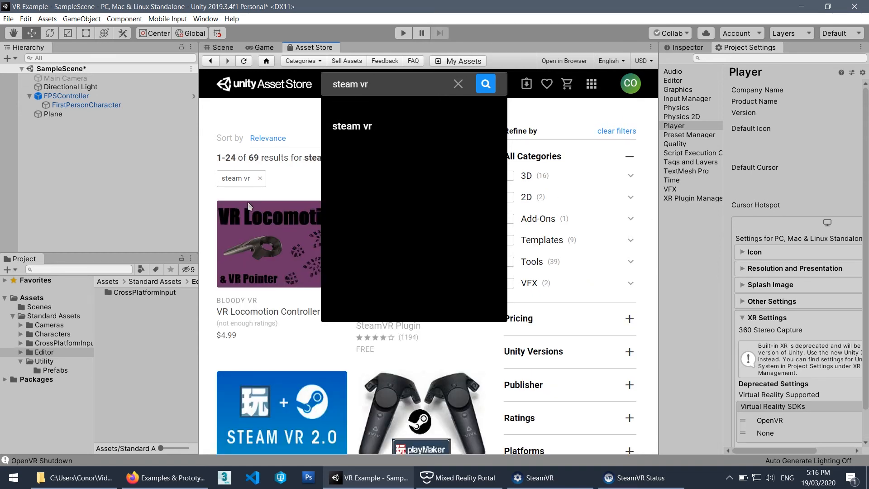
{"action": "scroll", "coordinate": [251, 206], "scroll_direction": "down", "scroll_amount": 3}
{"action": "scroll", "coordinate": [277, 212], "scroll_direction": "down", "scroll_amount": 3}
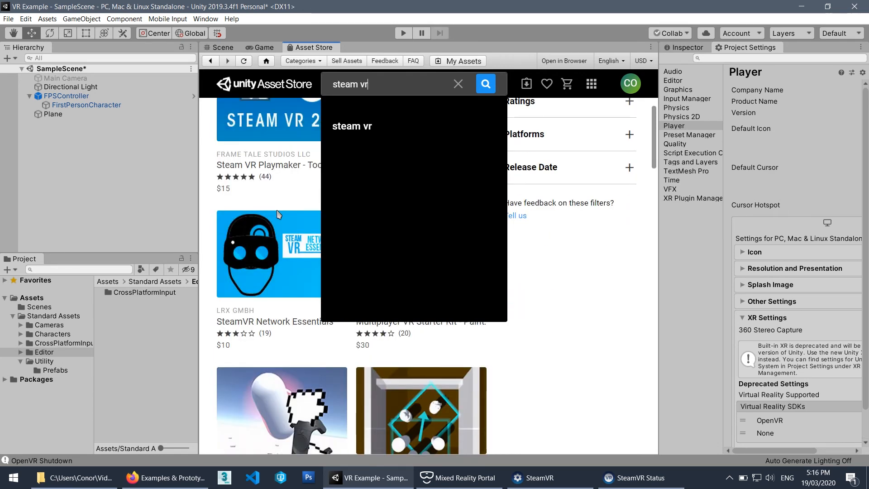
{"action": "scroll", "coordinate": [278, 213], "scroll_direction": "up", "scroll_amount": 7}
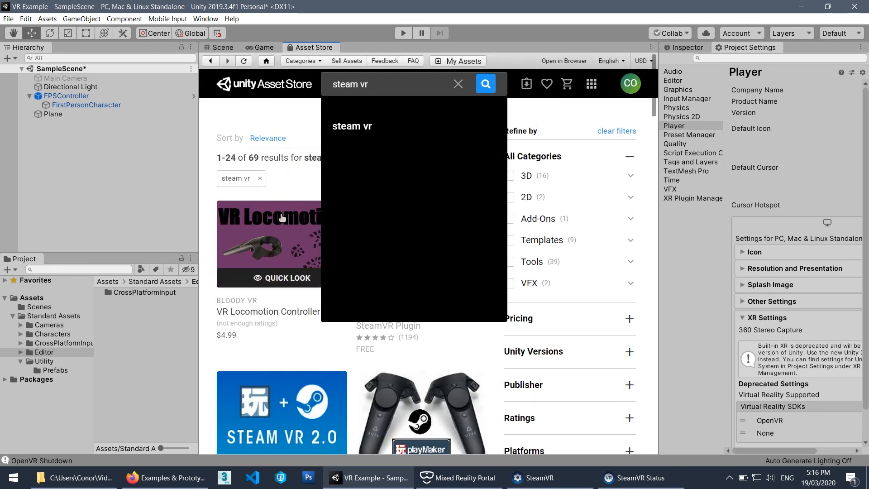
{"action": "left_click", "coordinate": [411, 139]}
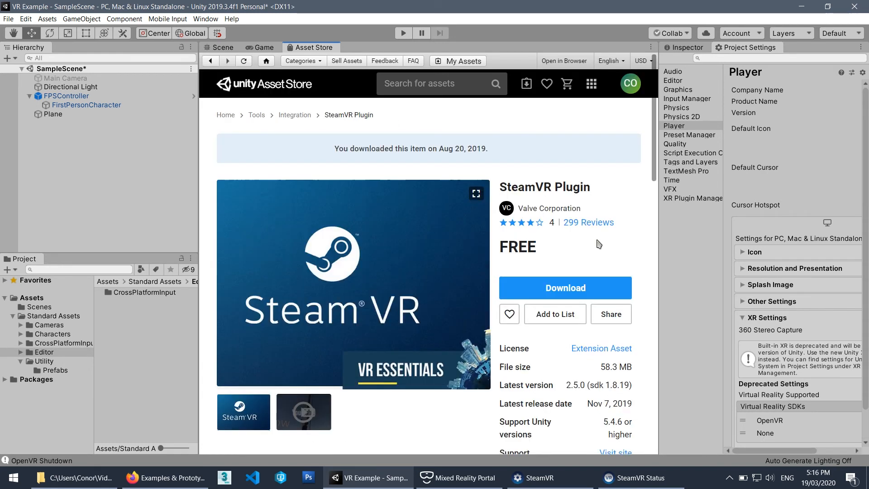
Download the SteamVR Plugin and import it into the project.
{"action": "scroll", "coordinate": [634, 247], "scroll_direction": "down", "scroll_amount": 1}
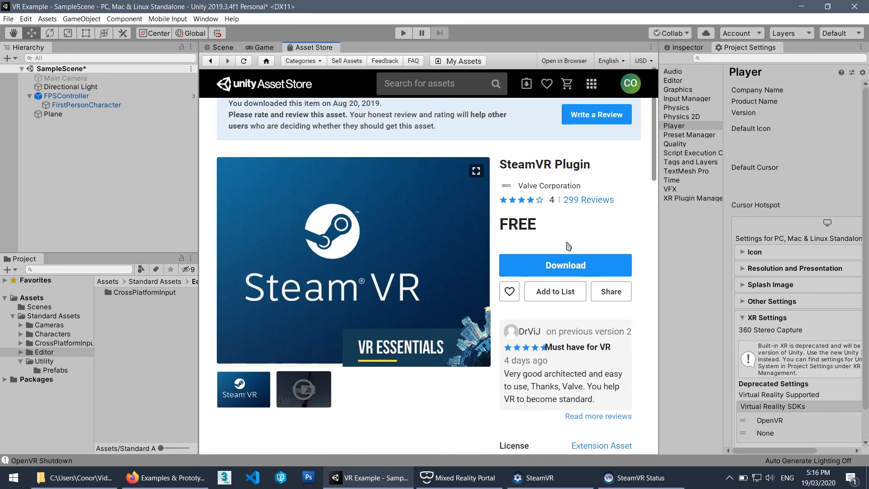
{"action": "scroll", "coordinate": [583, 241], "scroll_direction": "up", "scroll_amount": 1}
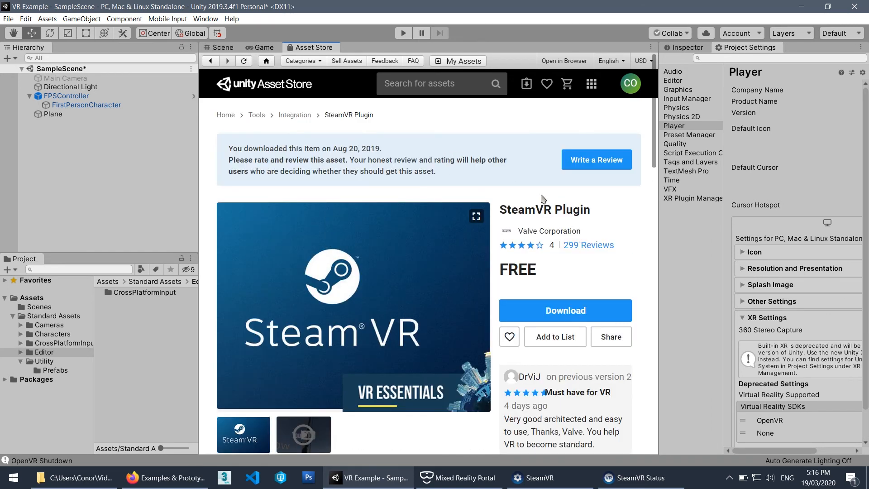
{"action": "scroll", "coordinate": [543, 198], "scroll_direction": "down", "scroll_amount": 1}
{"action": "scroll", "coordinate": [628, 221], "scroll_direction": "down", "scroll_amount": 1}
{"action": "left_click", "coordinate": [561, 221]}
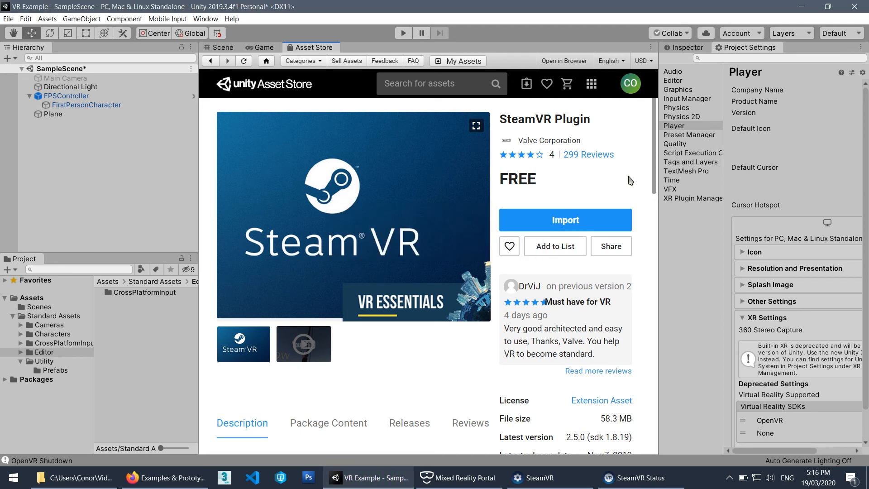
{"action": "left_click", "coordinate": [578, 221]}
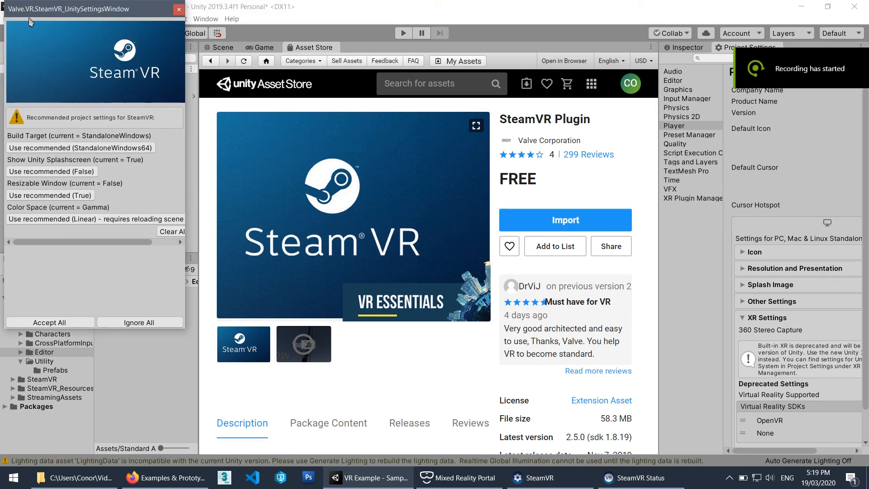
Accept all recommended project settings for SteamVR, moving and widening the settings window to read them.
{"action": "left_click_drag", "start_coordinate": [33, 13], "coordinate": [238, 63]}
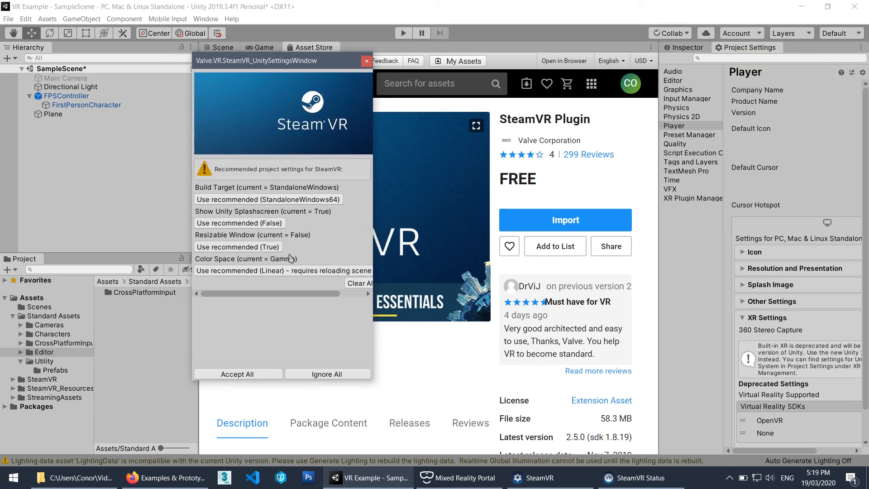
{"action": "left_click_drag", "start_coordinate": [374, 358], "coordinate": [421, 360]}
{"action": "left_click", "coordinate": [285, 373]}
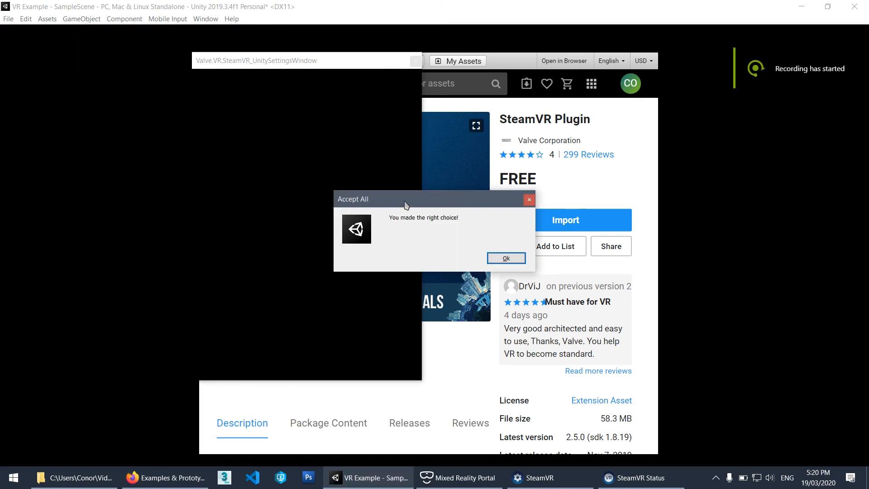
{"action": "mouse_move", "coordinate": [404, 201]}
{"action": "left_mouse_down"}
{"action": "mouse_move", "coordinate": [416, 205]}
{"action": "mouse_move", "coordinate": [394, 205]}
{"action": "left_mouse_up"}
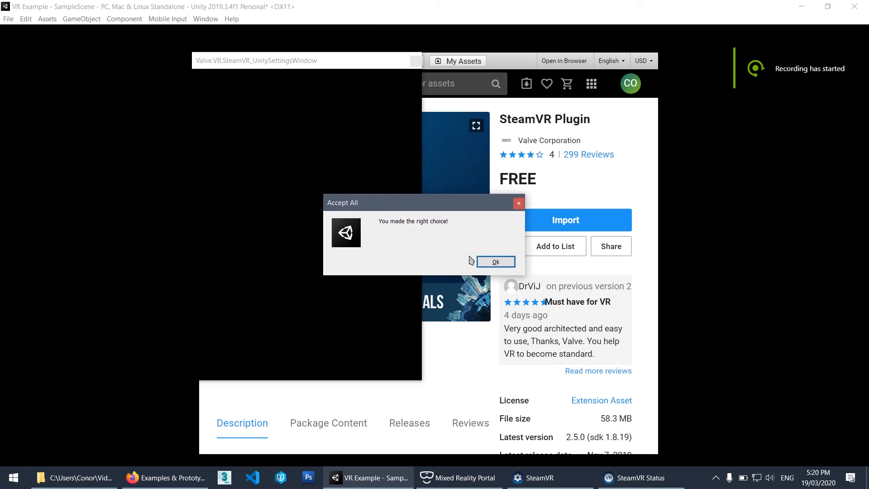
{"action": "left_click", "coordinate": [497, 263]}
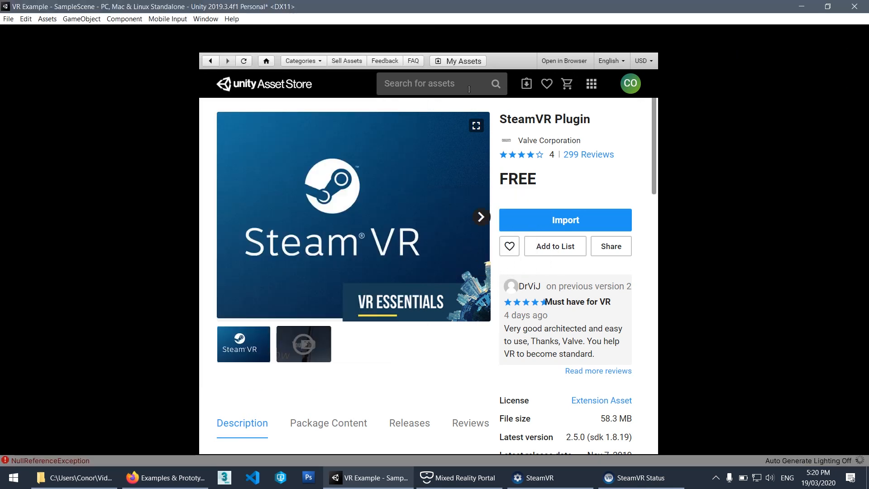
Restore and maximize the editor window to redraw it, and close the SteamVR settings window.
{"action": "left_click", "coordinate": [828, 5]}
{"action": "left_click", "coordinate": [826, 8]}
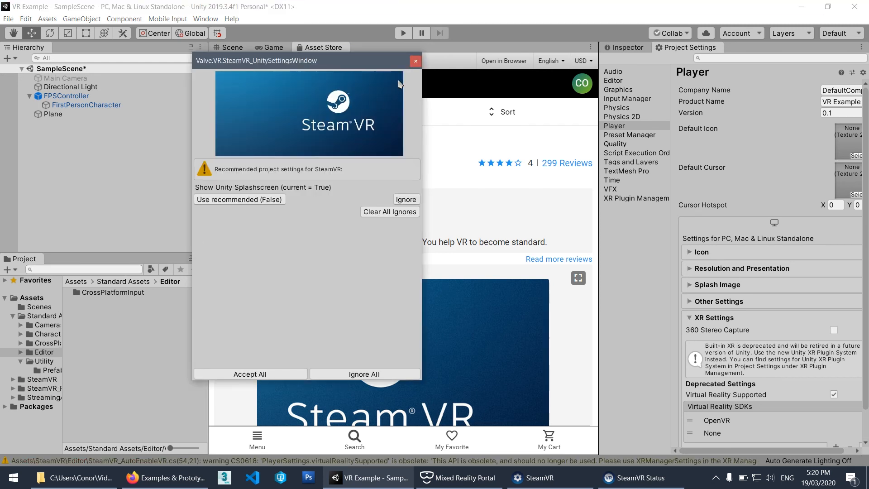
{"action": "left_click", "coordinate": [415, 62]}
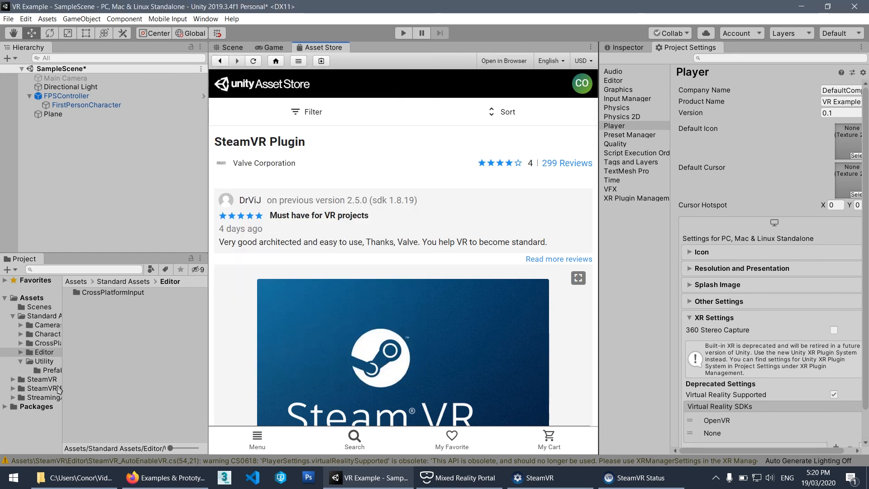
Widen the project's folder tree, show the SteamVR_Resources Resources folder, and expand the SteamVR folder.
{"action": "left_click_drag", "start_coordinate": [62, 383], "coordinate": [86, 383]}
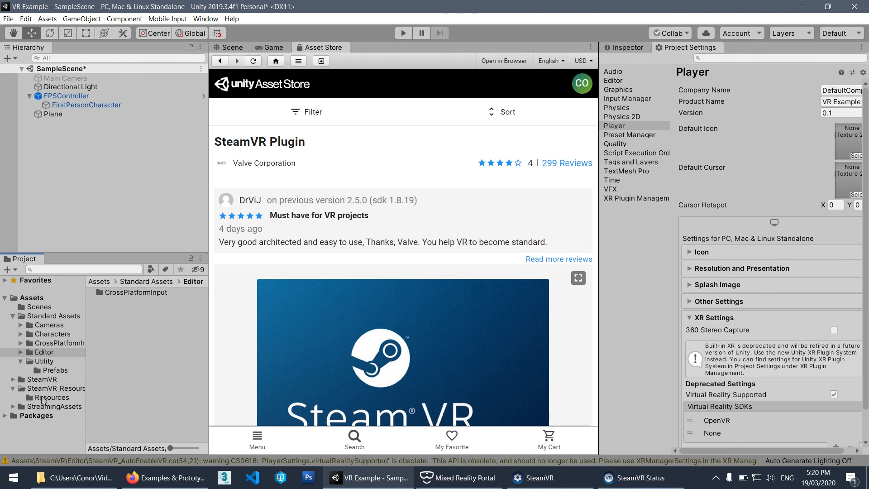
{"action": "left_click", "coordinate": [43, 397]}
{"action": "left_click", "coordinate": [13, 379]}
{"action": "scroll", "coordinate": [34, 385], "scroll_direction": "down", "scroll_amount": 2}
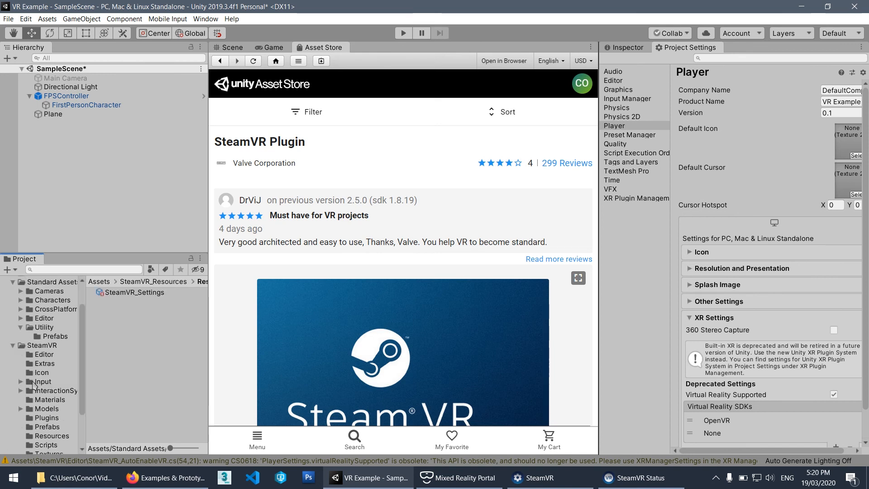
{"action": "scroll", "coordinate": [34, 385], "scroll_direction": "down", "scroll_amount": 2}
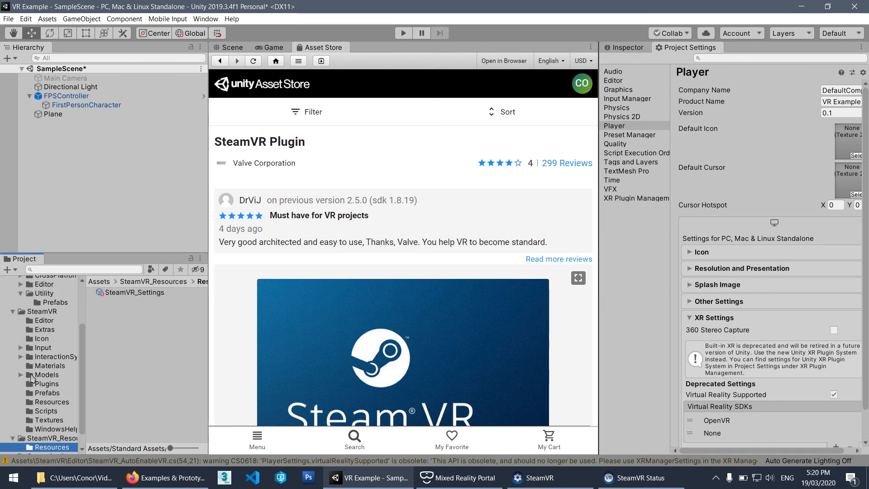
{"action": "left_click_drag", "start_coordinate": [86, 355], "coordinate": [105, 355]}
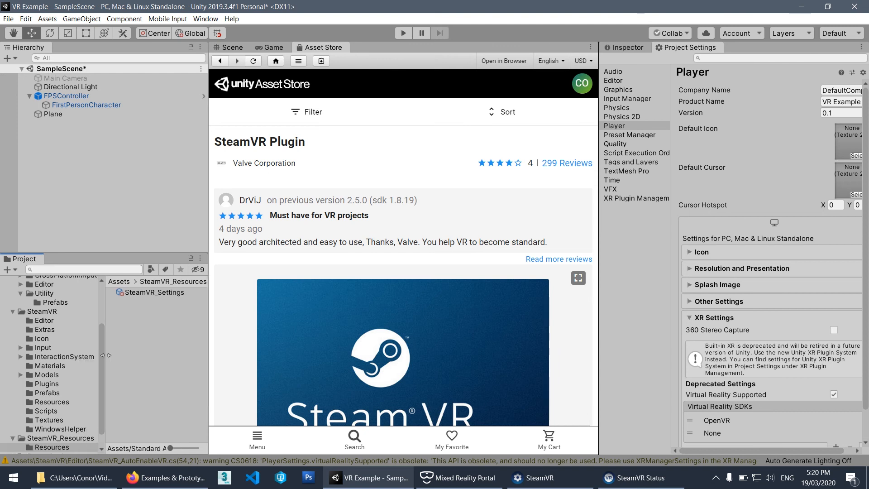
Open the Interactions_Example scene from SteamVR's InteractionSystem Samples folder, saving the changes to SampleScene.
{"action": "left_click", "coordinate": [20, 356]}
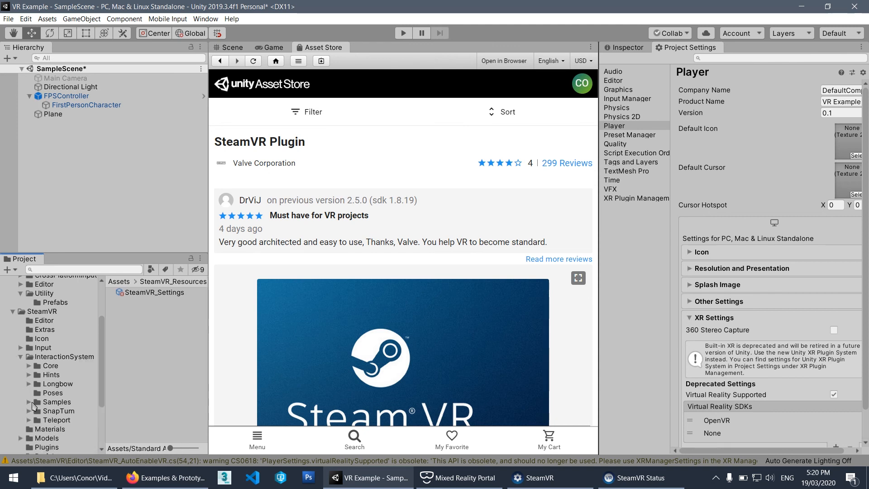
{"action": "left_click", "coordinate": [28, 402]}
{"action": "scroll", "coordinate": [72, 398], "scroll_direction": "down", "scroll_amount": 5}
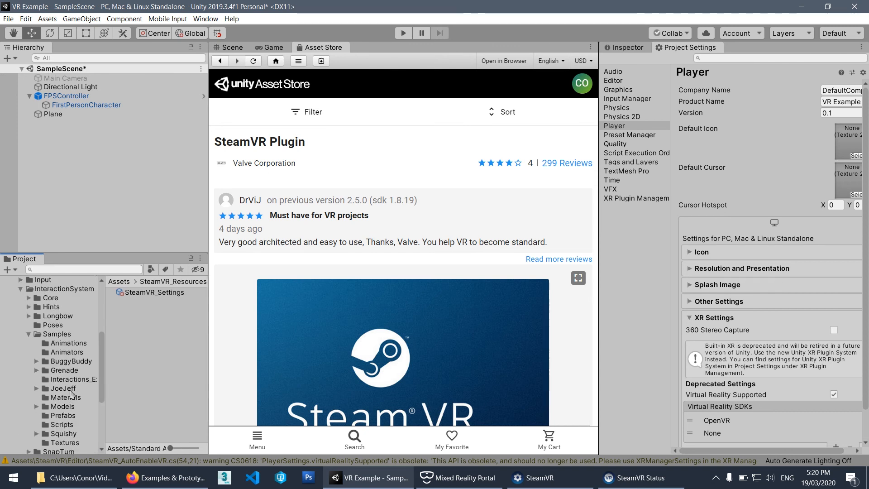
{"action": "left_click", "coordinate": [55, 301]}
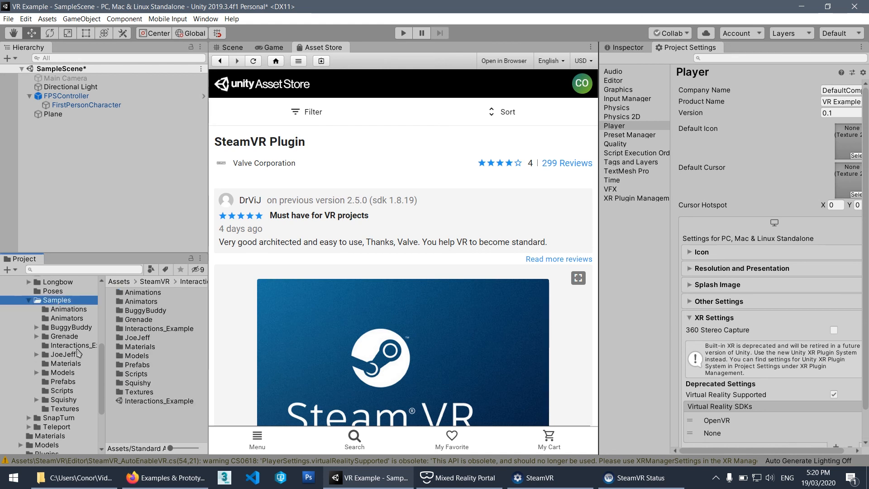
{"action": "scroll", "coordinate": [80, 373], "scroll_direction": "up", "scroll_amount": 6}
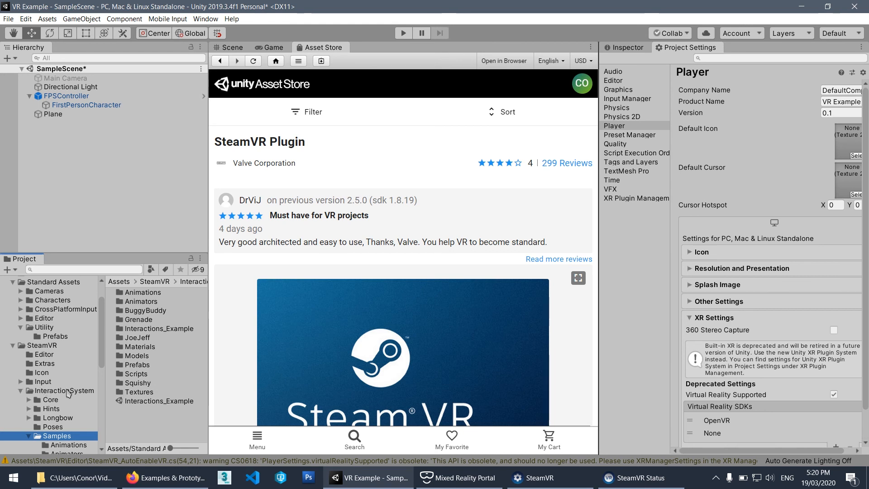
{"action": "scroll", "coordinate": [66, 393], "scroll_direction": "down", "scroll_amount": 2}
{"action": "scroll", "coordinate": [67, 393], "scroll_direction": "down", "scroll_amount": 2}
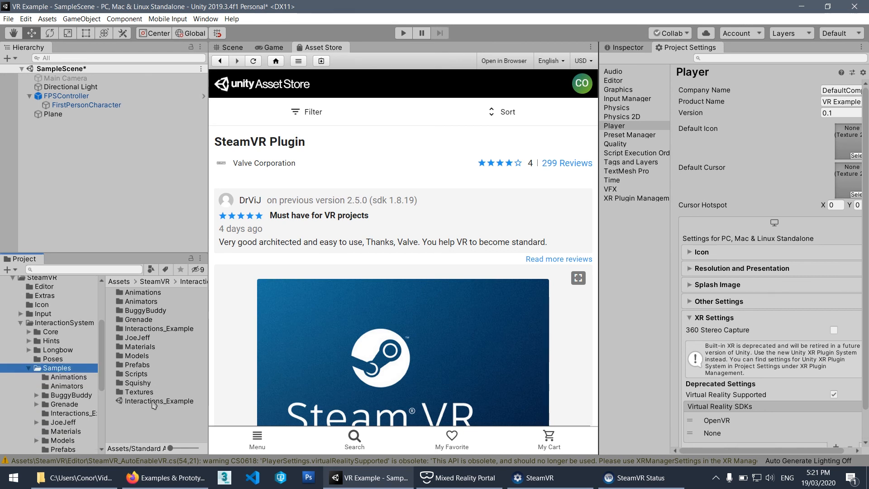
{"action": "double_click", "coordinate": [154, 401]}
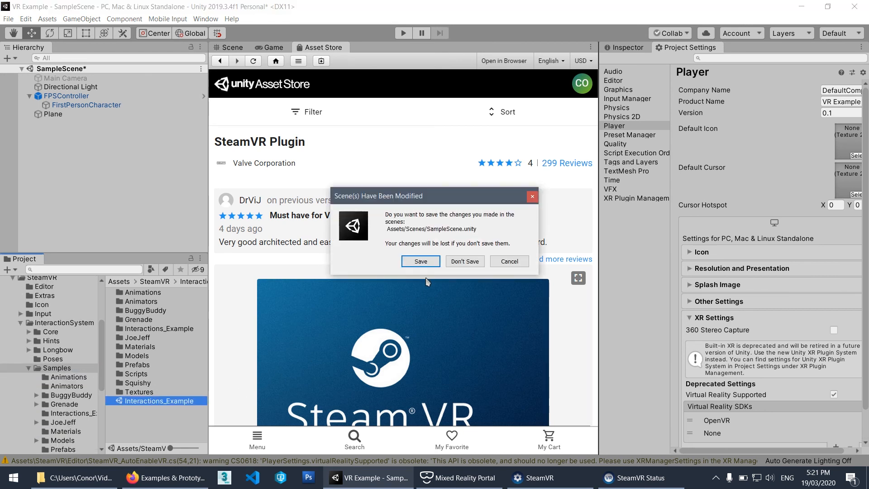
{"action": "left_click", "coordinate": [421, 262]}
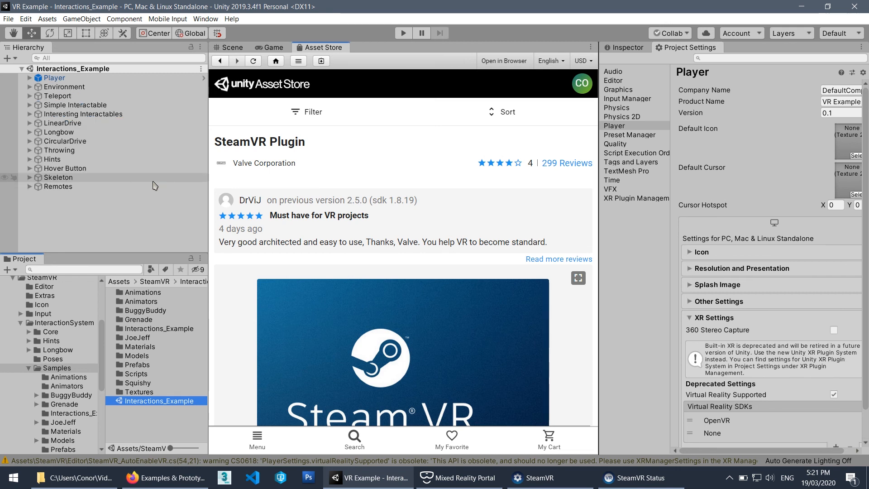
Show the sample scene in a widened Scene view and examine its Throwing, Hints and other interaction stations around the Player.
{"action": "left_click", "coordinate": [232, 47]}
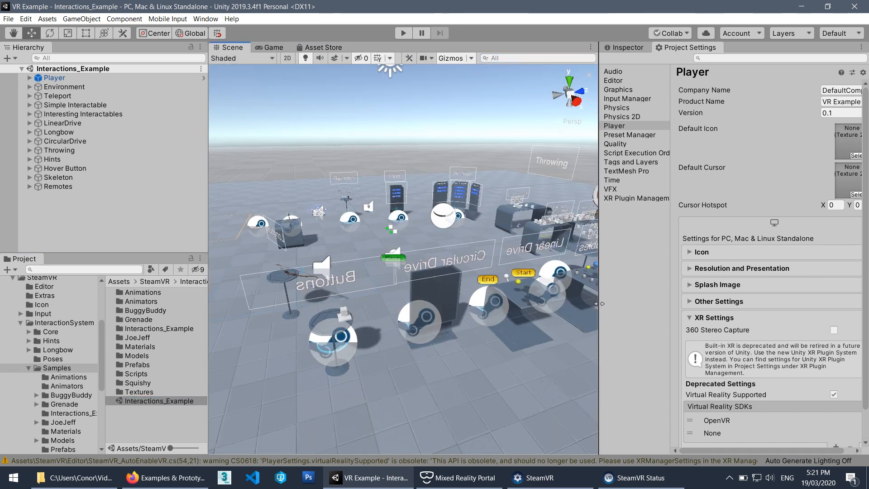
{"action": "left_click_drag", "start_coordinate": [599, 307], "coordinate": [682, 303]}
{"action": "left_click_drag", "start_coordinate": [276, 249], "coordinate": [471, 246], "text": "alt"}
{"action": "left_click_drag", "start_coordinate": [310, 240], "coordinate": [411, 236], "text": "alt"}
{"action": "middle_click_drag", "start_coordinate": [411, 235], "coordinate": [638, 245]}
{"action": "left_click_drag", "start_coordinate": [382, 246], "coordinate": [315, 246], "text": "alt"}
{"action": "right_click_drag", "start_coordinate": [315, 246], "coordinate": [483, 256], "text": "alt"}
{"action": "left_click_drag", "start_coordinate": [482, 257], "coordinate": [375, 211], "text": "alt"}
{"action": "middle_click_drag", "start_coordinate": [473, 197], "coordinate": [318, 224]}
{"action": "middle_click_drag", "start_coordinate": [619, 219], "coordinate": [608, 217]}
{"action": "left_click_drag", "start_coordinate": [608, 218], "coordinate": [423, 227], "text": "alt"}
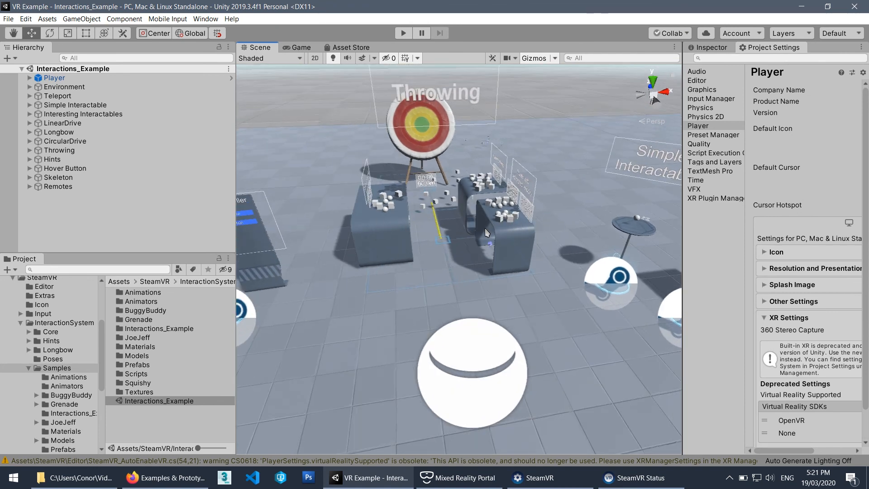
{"action": "left_click_drag", "start_coordinate": [466, 248], "coordinate": [394, 222], "text": "alt"}
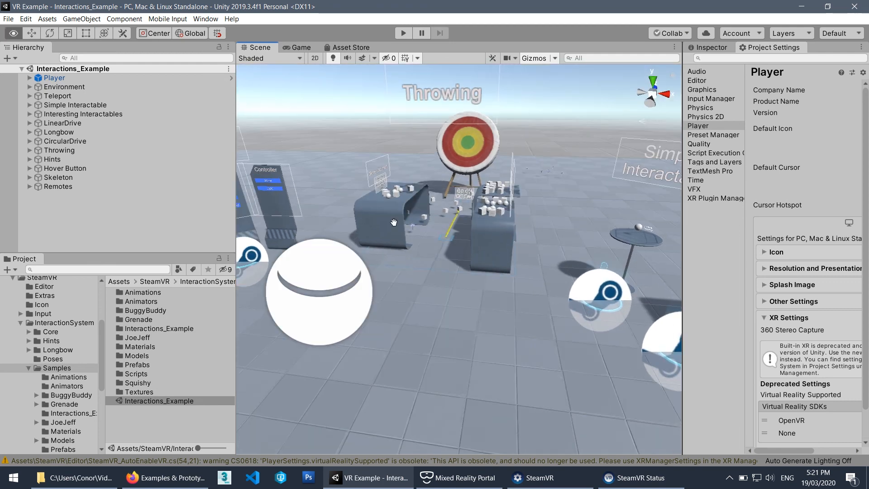
{"action": "middle_click_drag", "start_coordinate": [393, 222], "coordinate": [567, 247]}
{"action": "left_click_drag", "start_coordinate": [568, 247], "coordinate": [416, 251], "text": "alt"}
{"action": "middle_click_drag", "start_coordinate": [416, 251], "coordinate": [461, 200]}
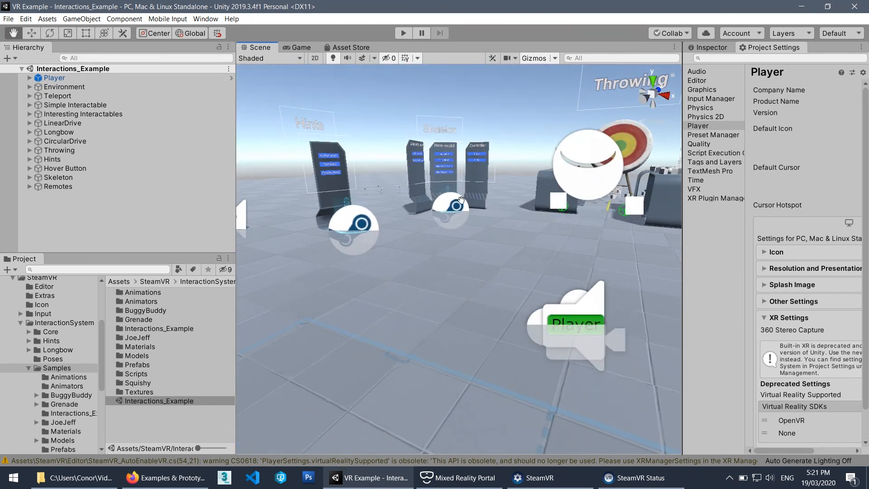
{"action": "left_click_drag", "start_coordinate": [461, 200], "coordinate": [487, 204], "text": "alt"}
{"action": "scroll", "coordinate": [489, 208], "scroll_direction": "down", "scroll_amount": 2}
{"action": "middle_click_drag", "start_coordinate": [520, 219], "coordinate": [463, 222]}
{"action": "left_click_drag", "start_coordinate": [462, 221], "coordinate": [472, 228], "text": "alt"}
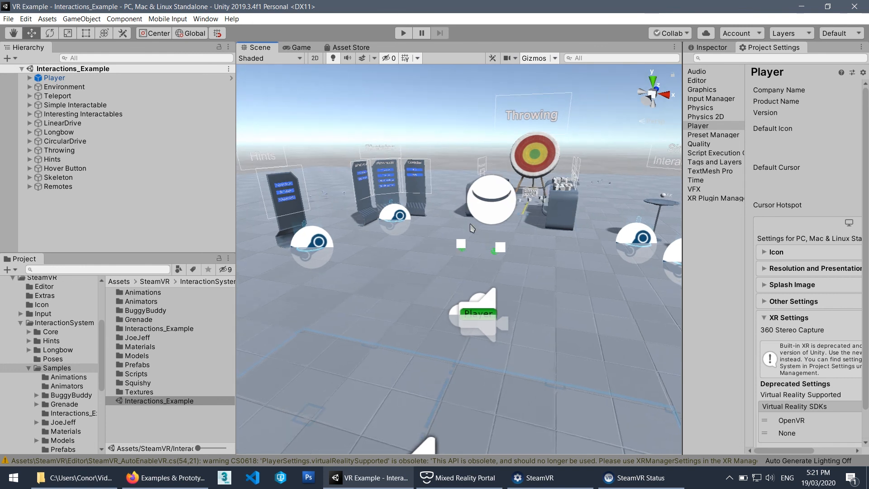